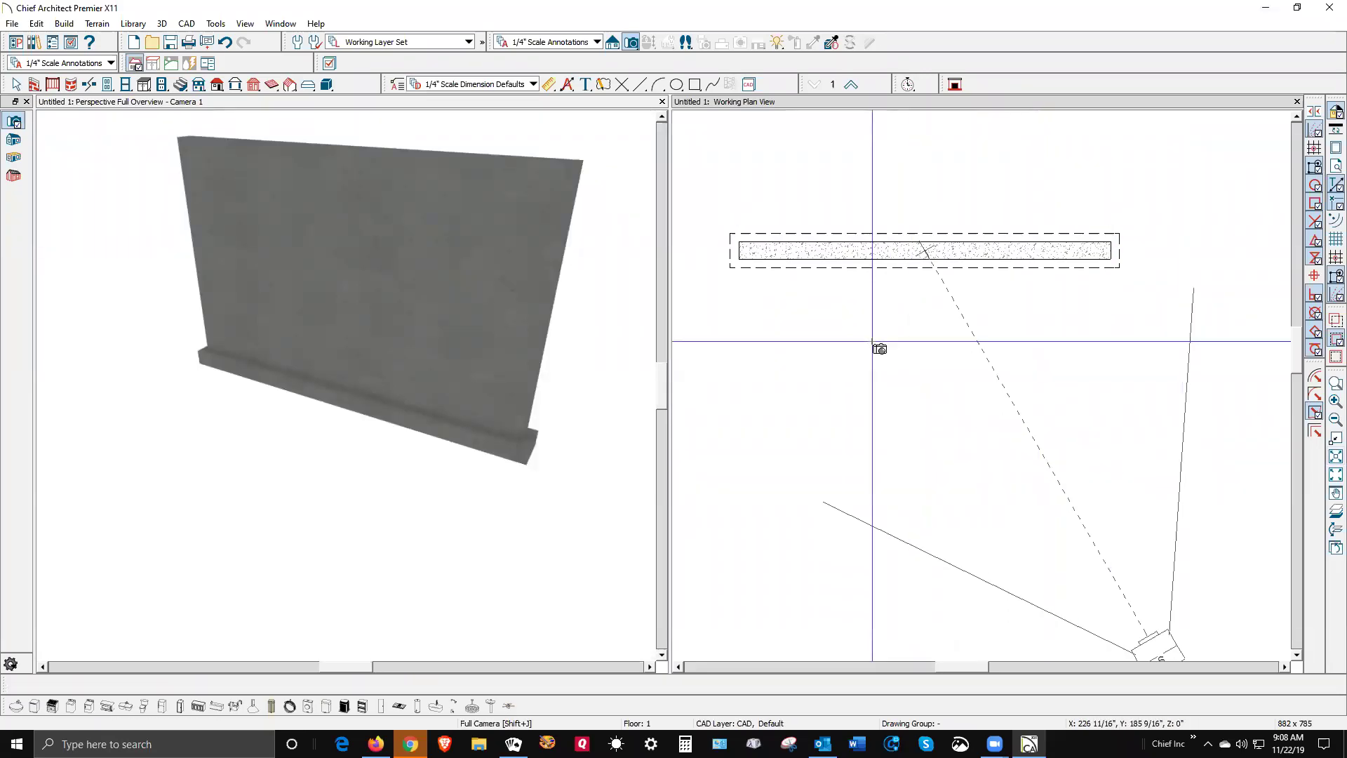
- Select the foundation wall in the plan view, then activate the 3D camera view
click(16, 85)
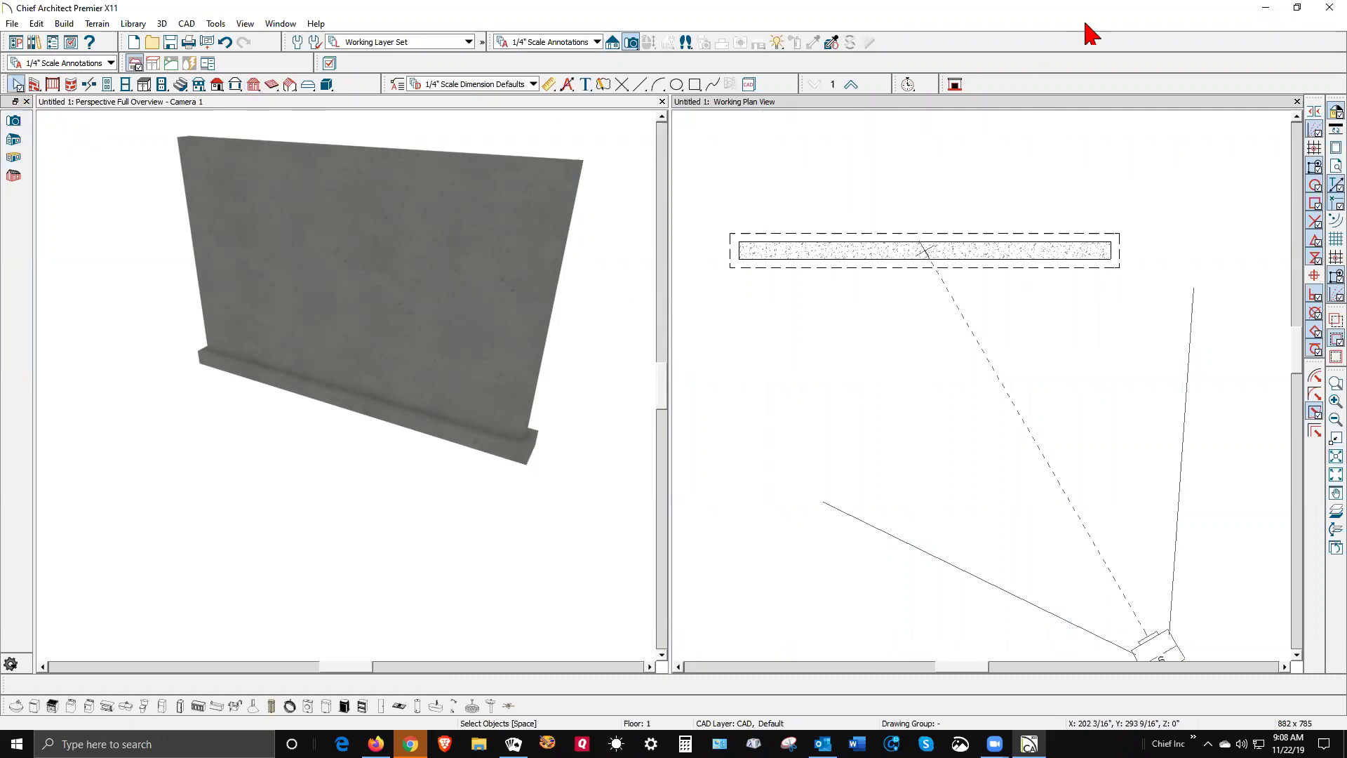
click(874, 251)
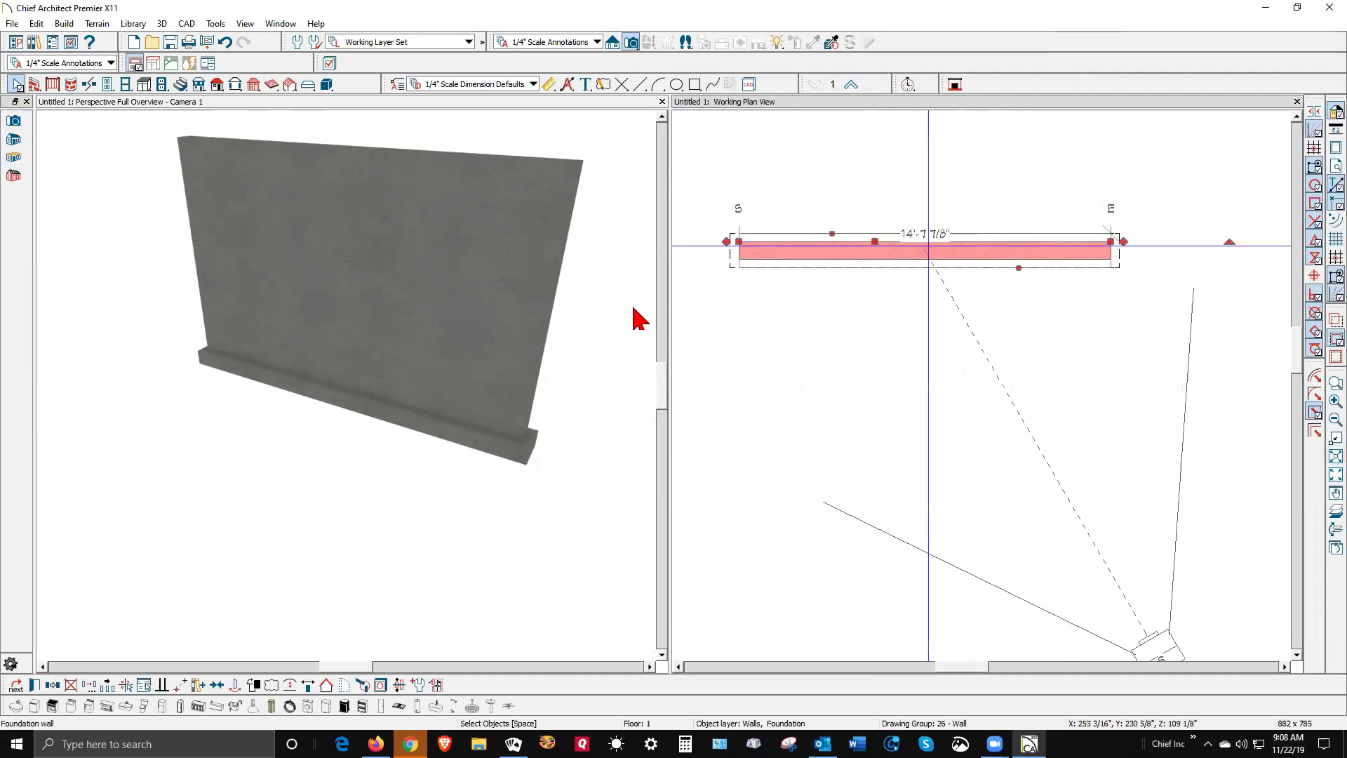
scroll(442, 346, up, 3)
scroll(442, 349, down, 2)
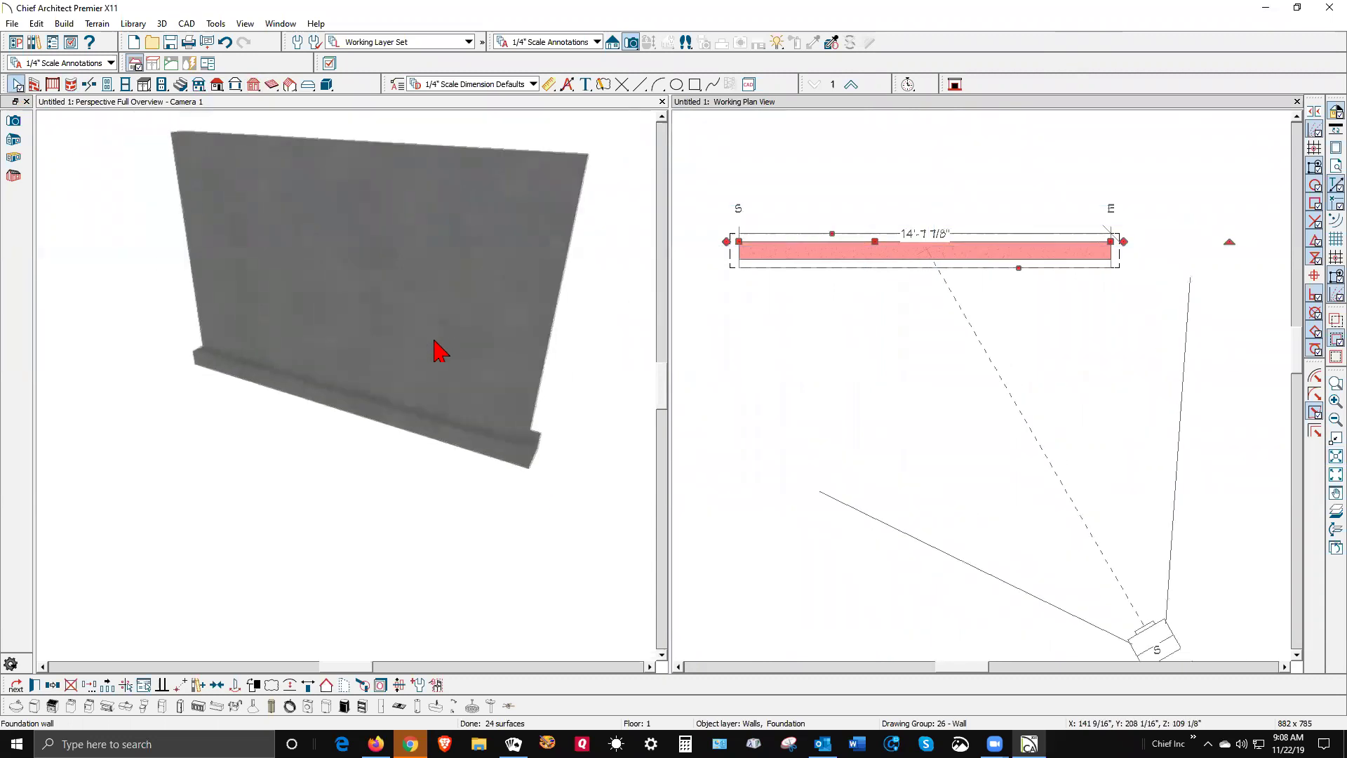
click(402, 116)
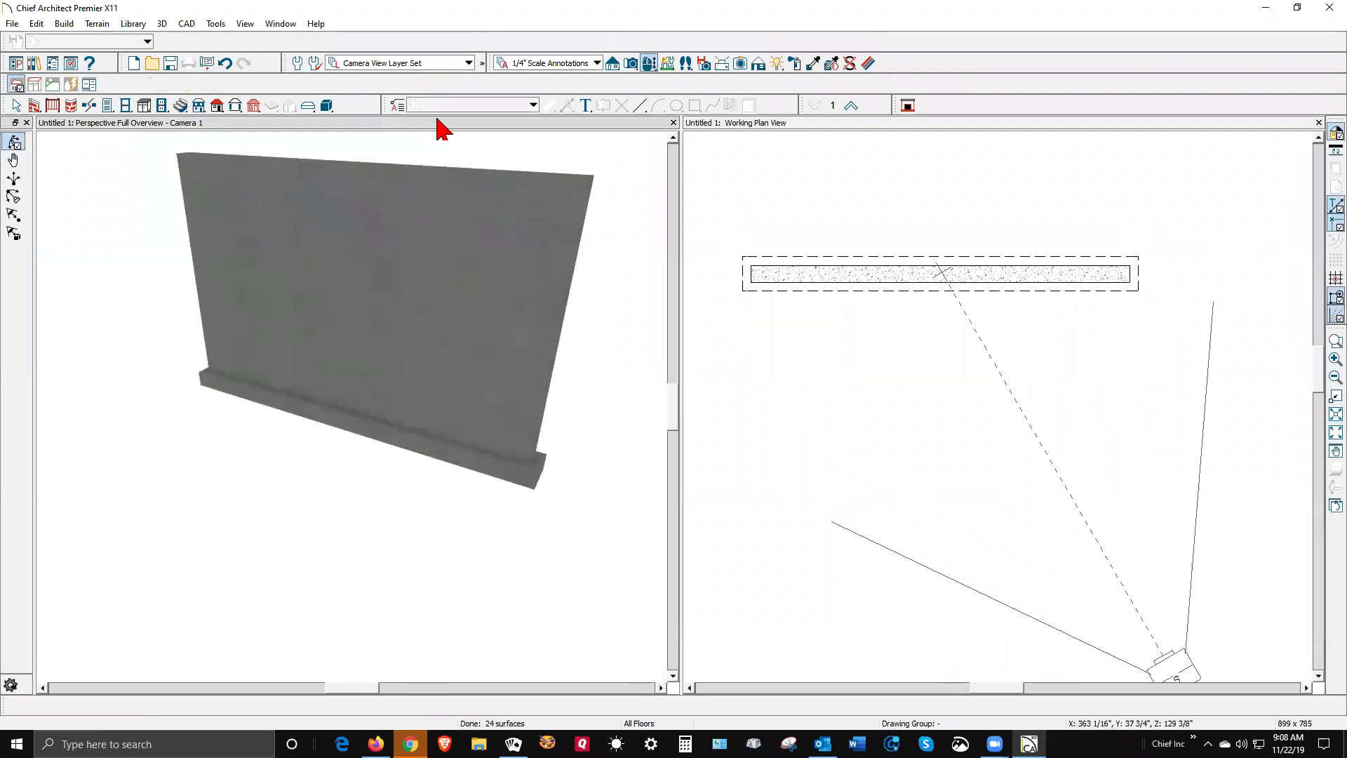
- Render the camera view in Vector View and orbit to see the wall's end
click(757, 65)
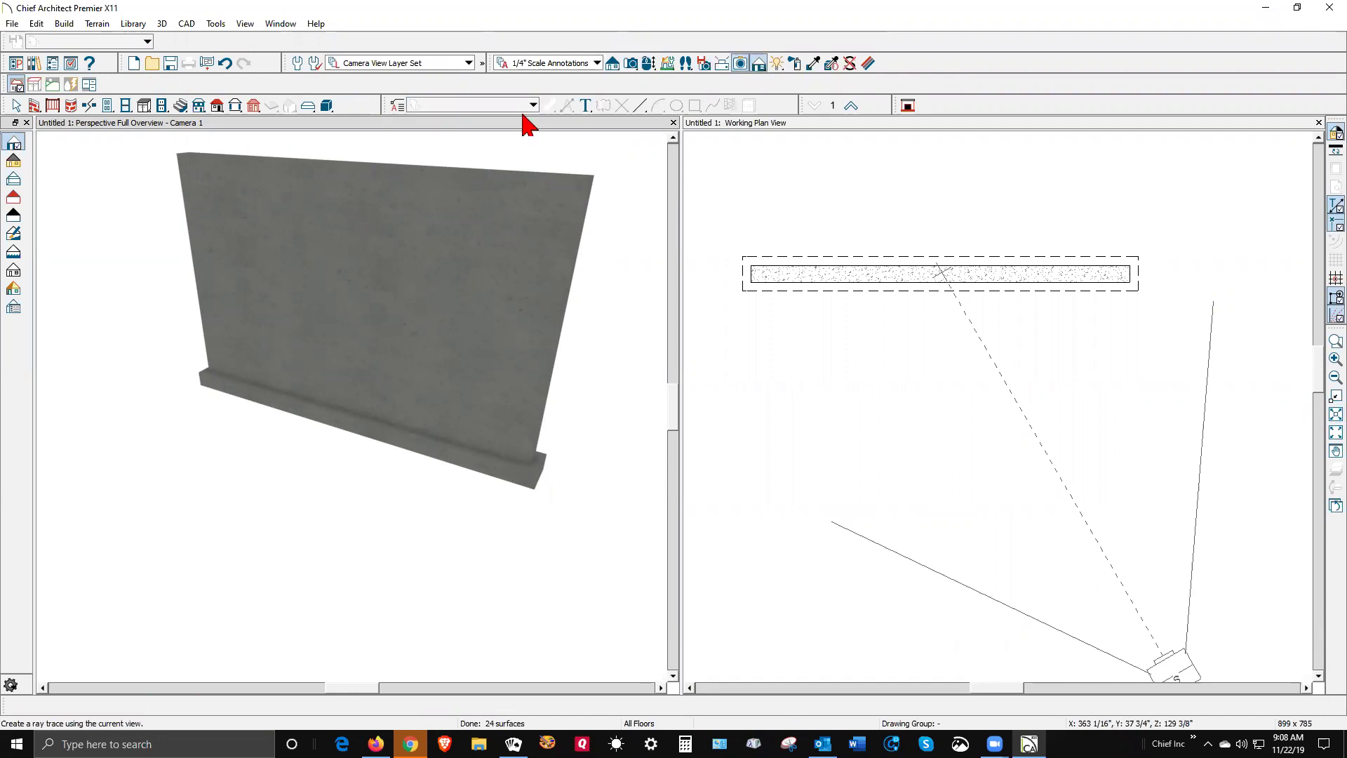
click(14, 161)
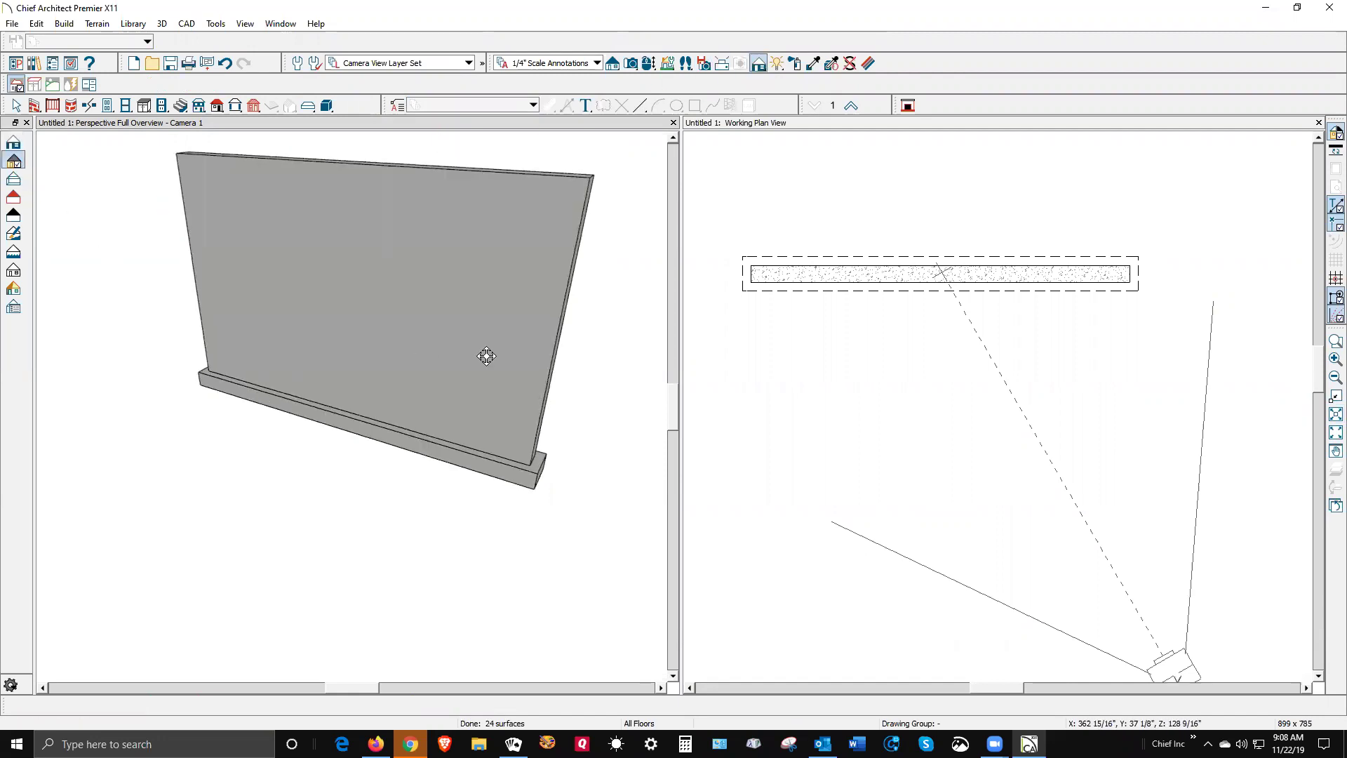
drag(617, 367, 453, 348)
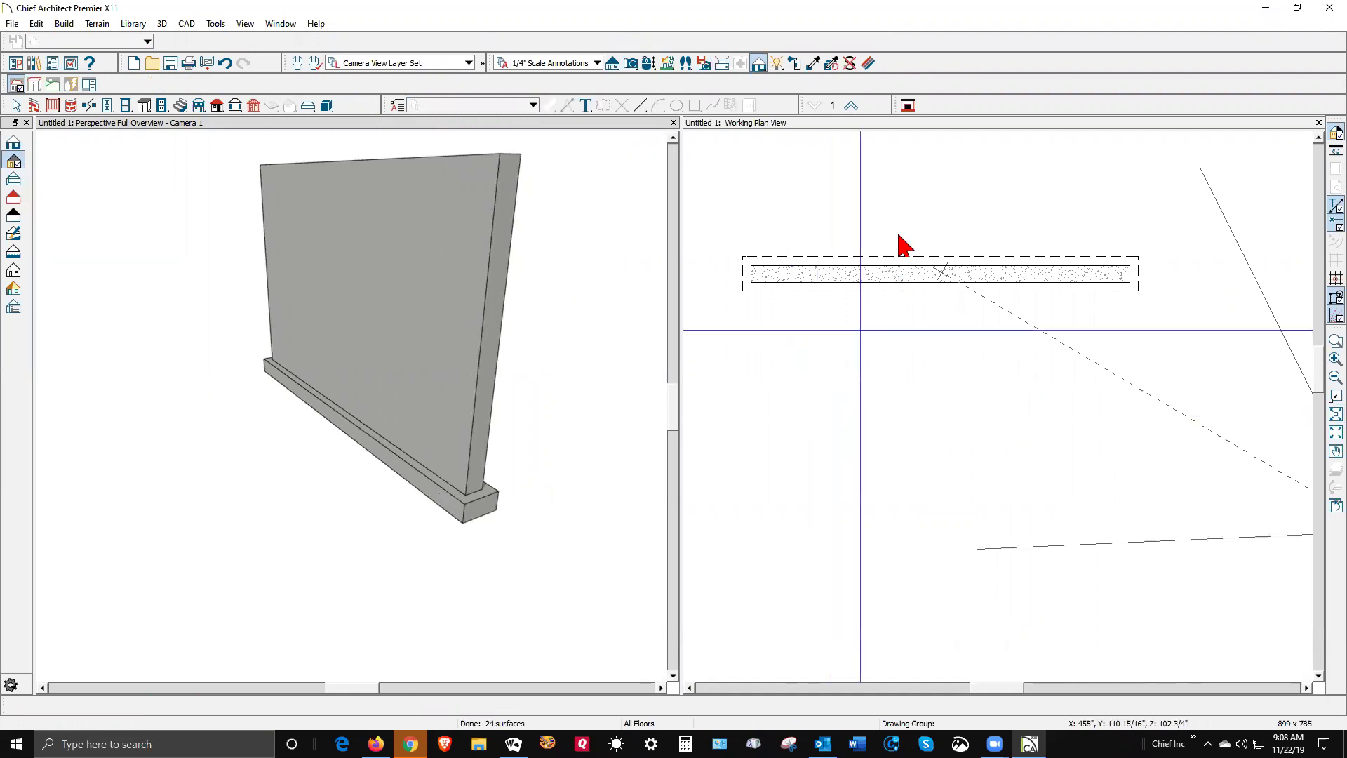
click(896, 276)
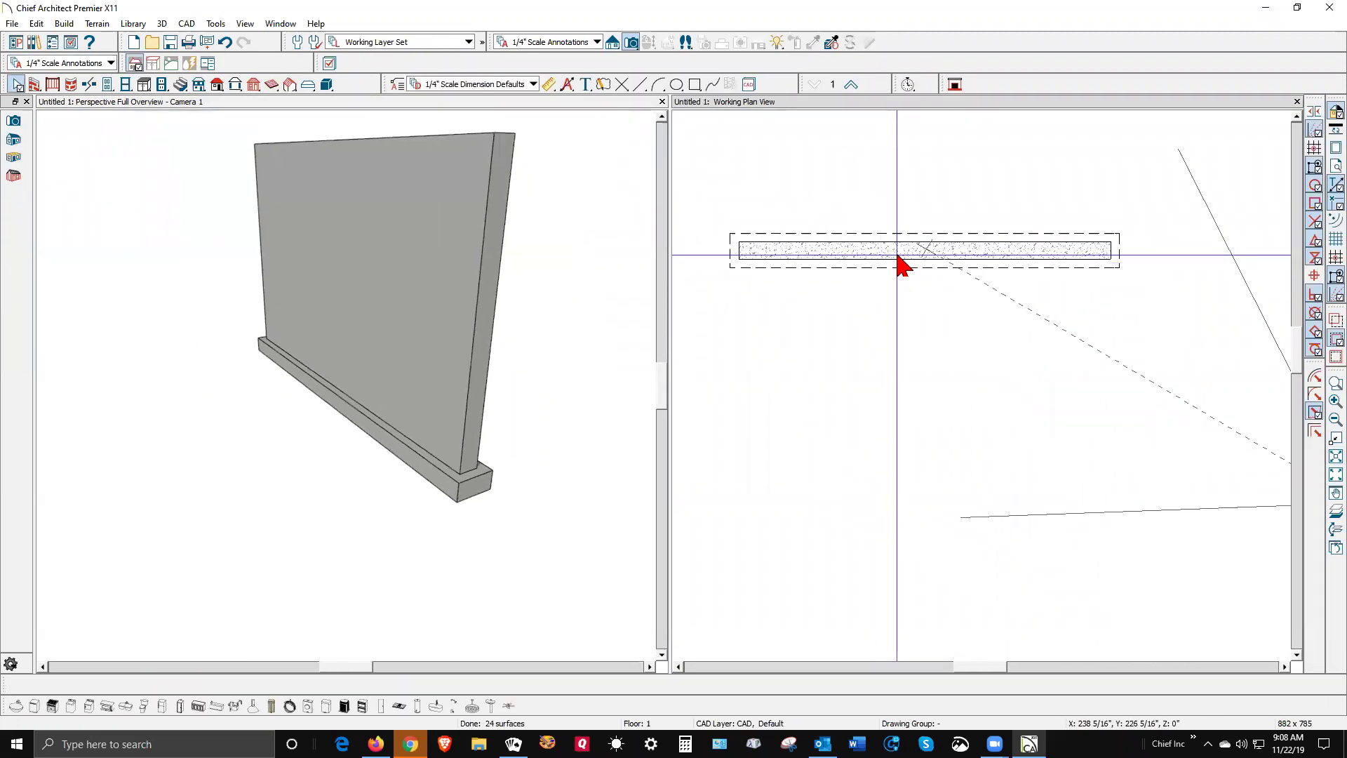
- Uncheck Footing on the Foundation panel of the wall's specification
right_click(896, 275)
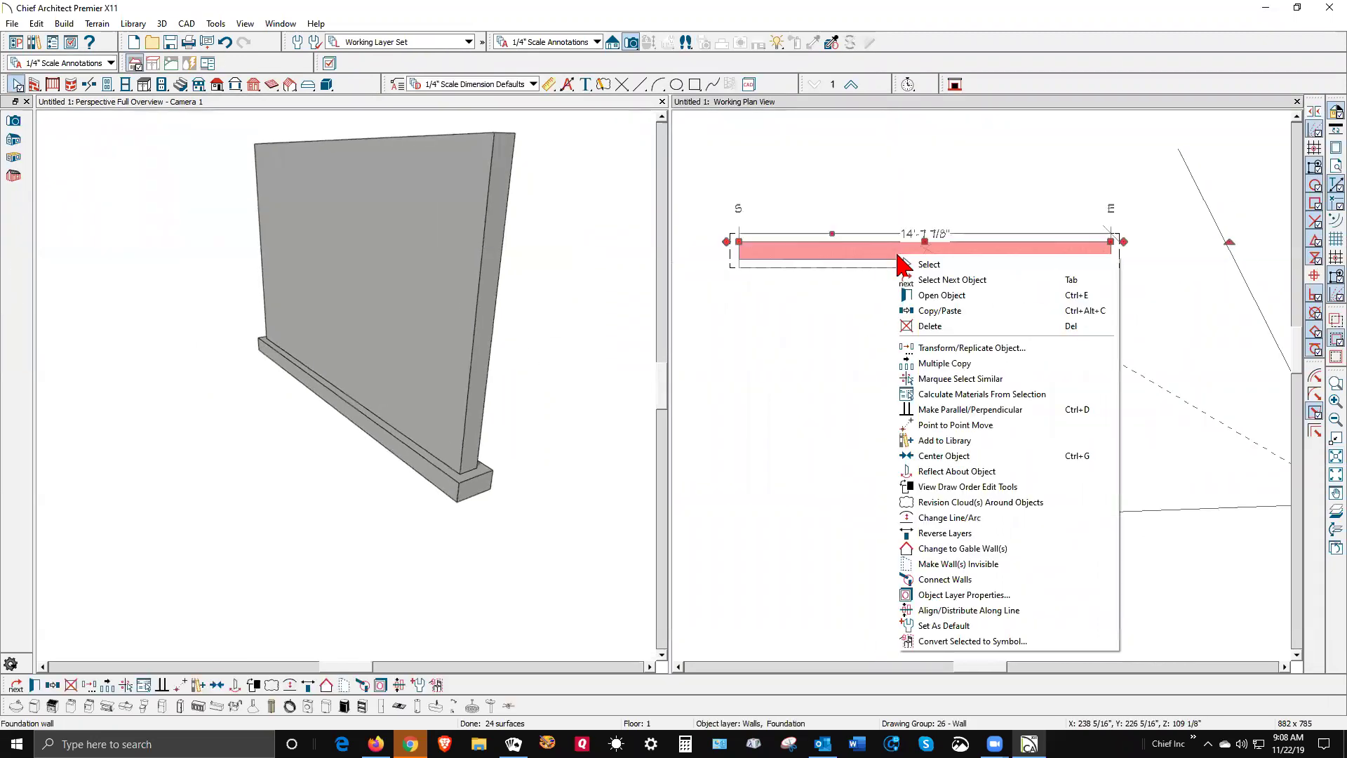
click(986, 296)
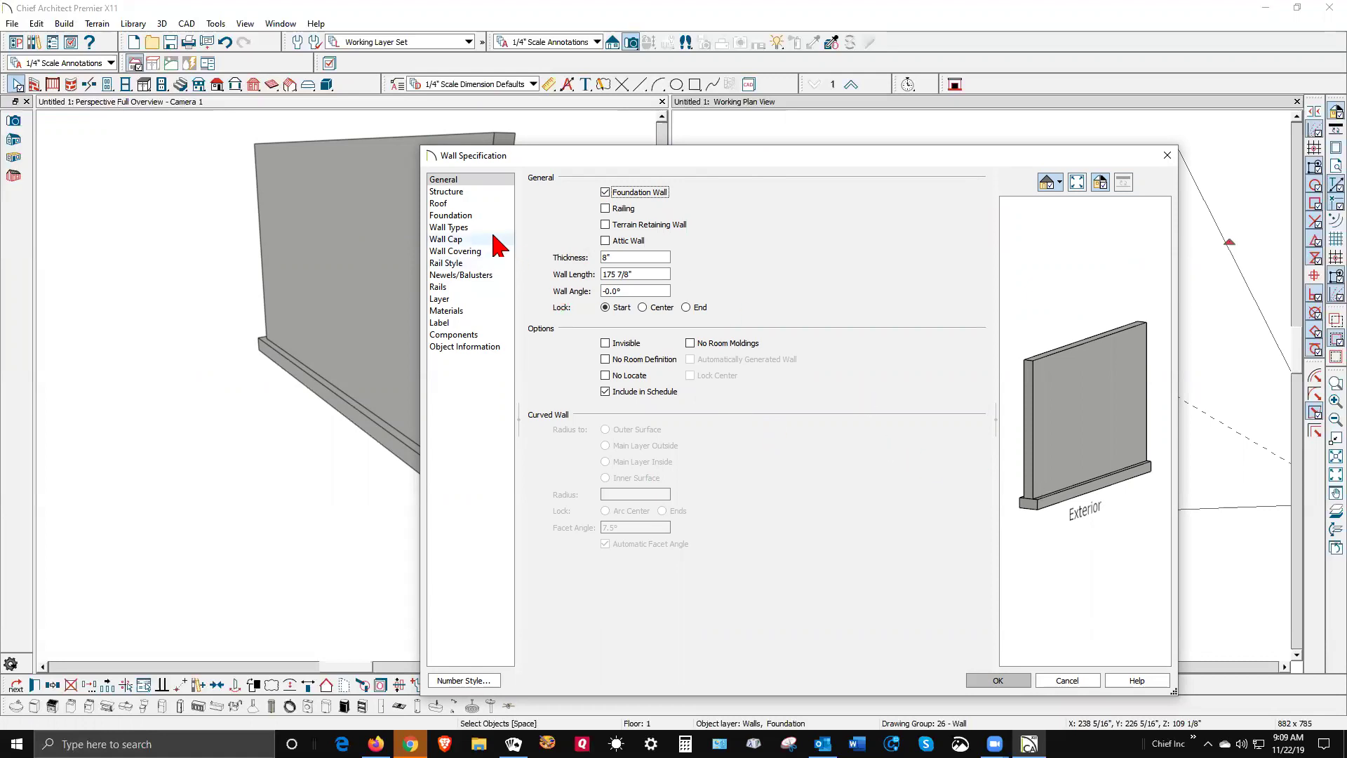
click(460, 216)
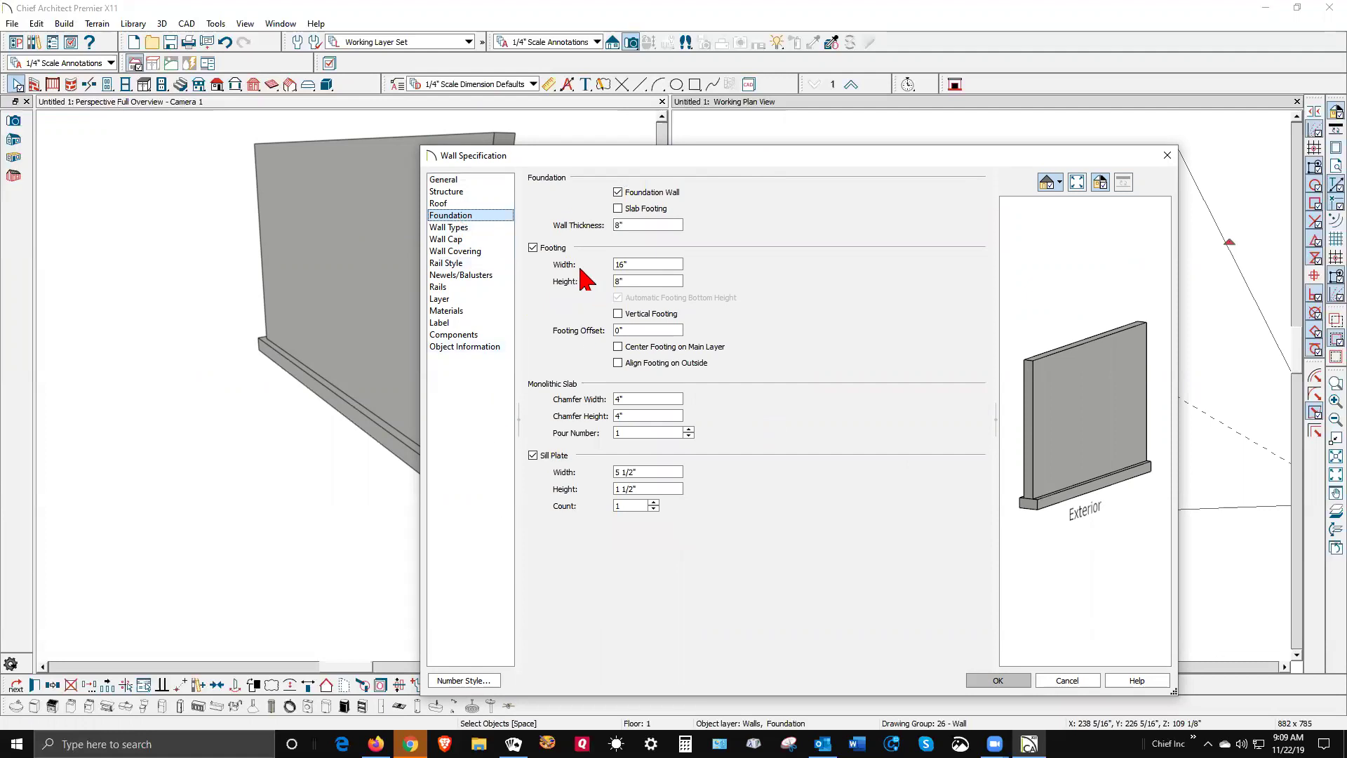
click(544, 250)
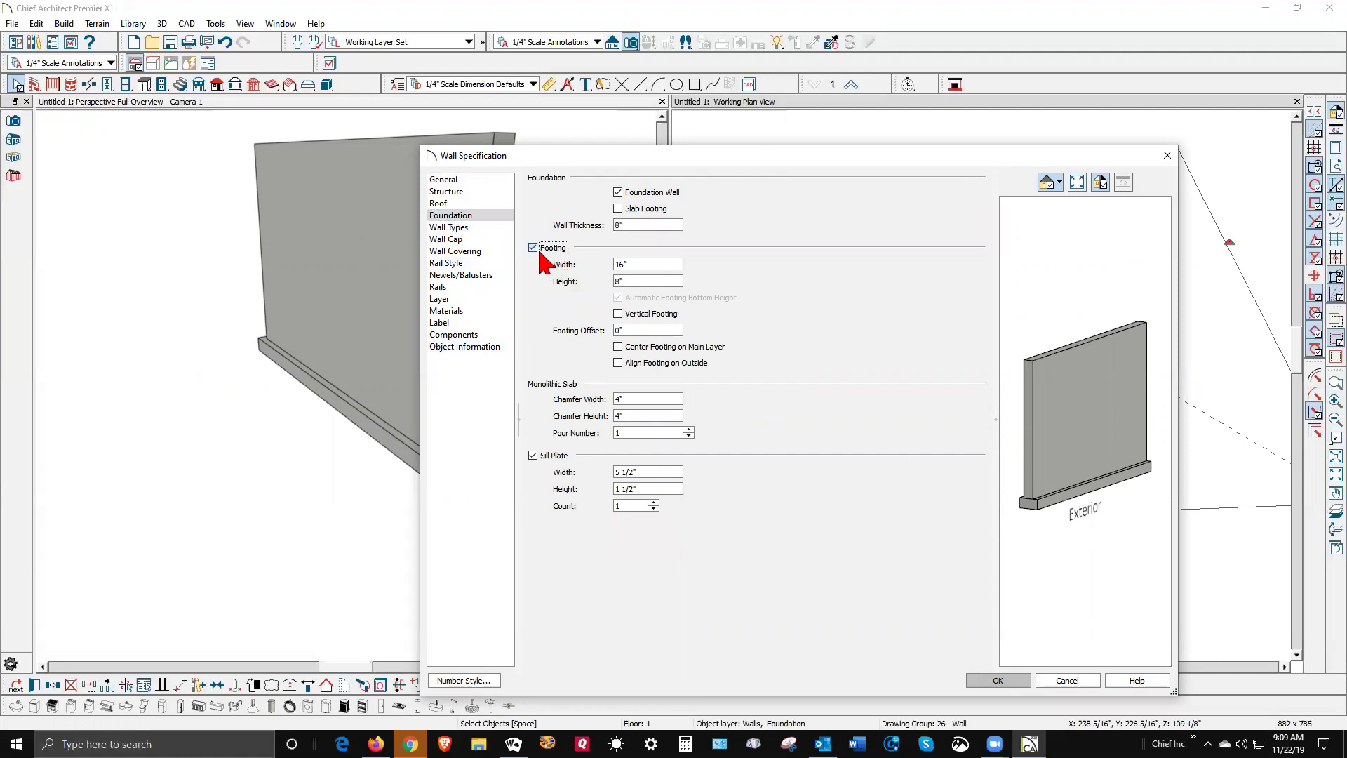
click(1026, 681)
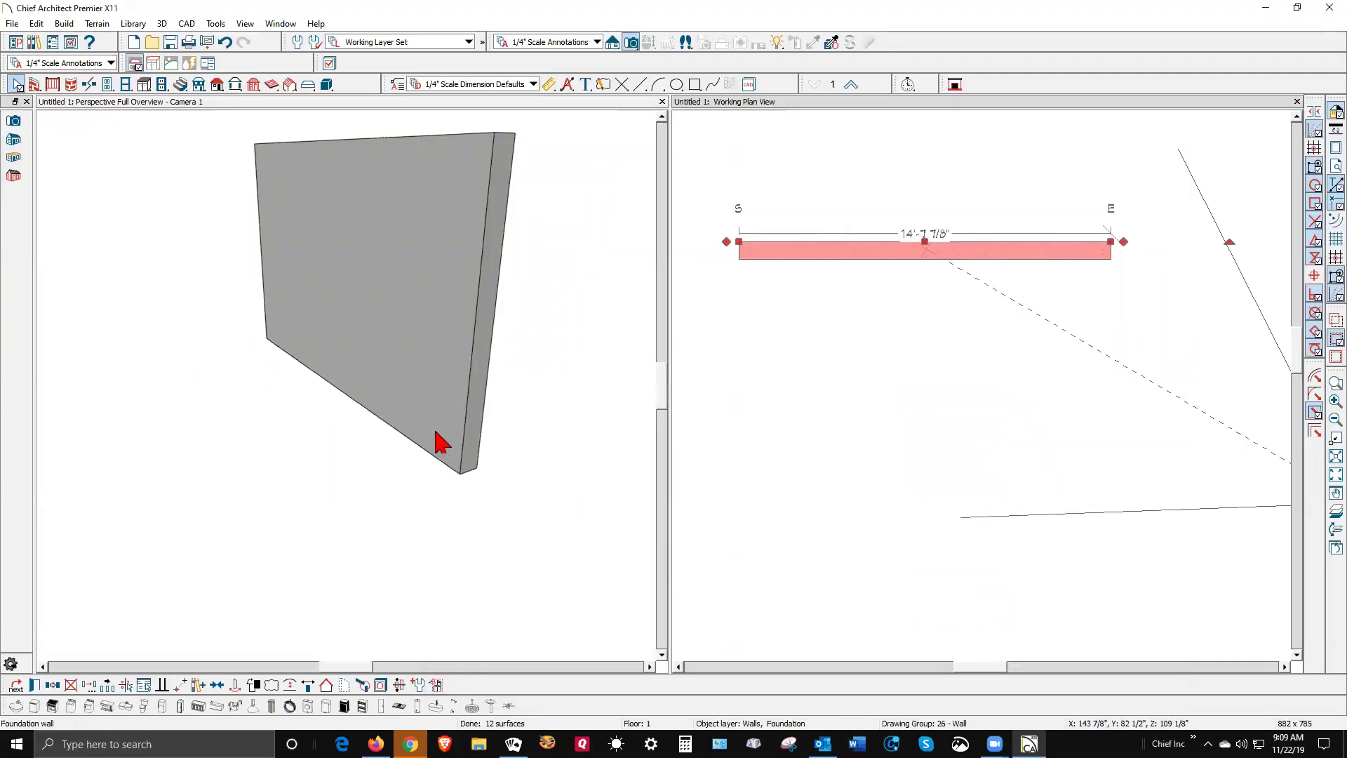
- Orbit the 3D view and select the foundation wall there
click(423, 399)
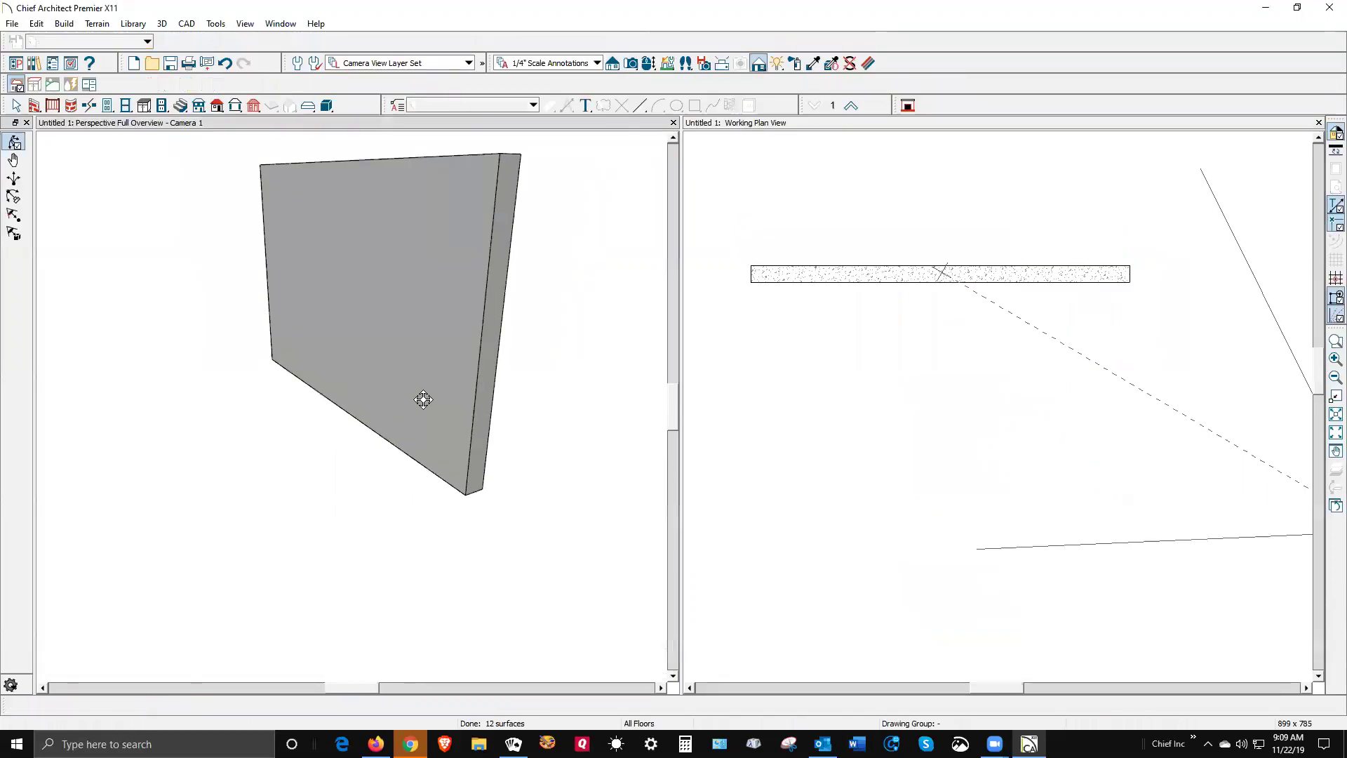
right_drag(436, 339, 436, 354)
drag(435, 354, 416, 338)
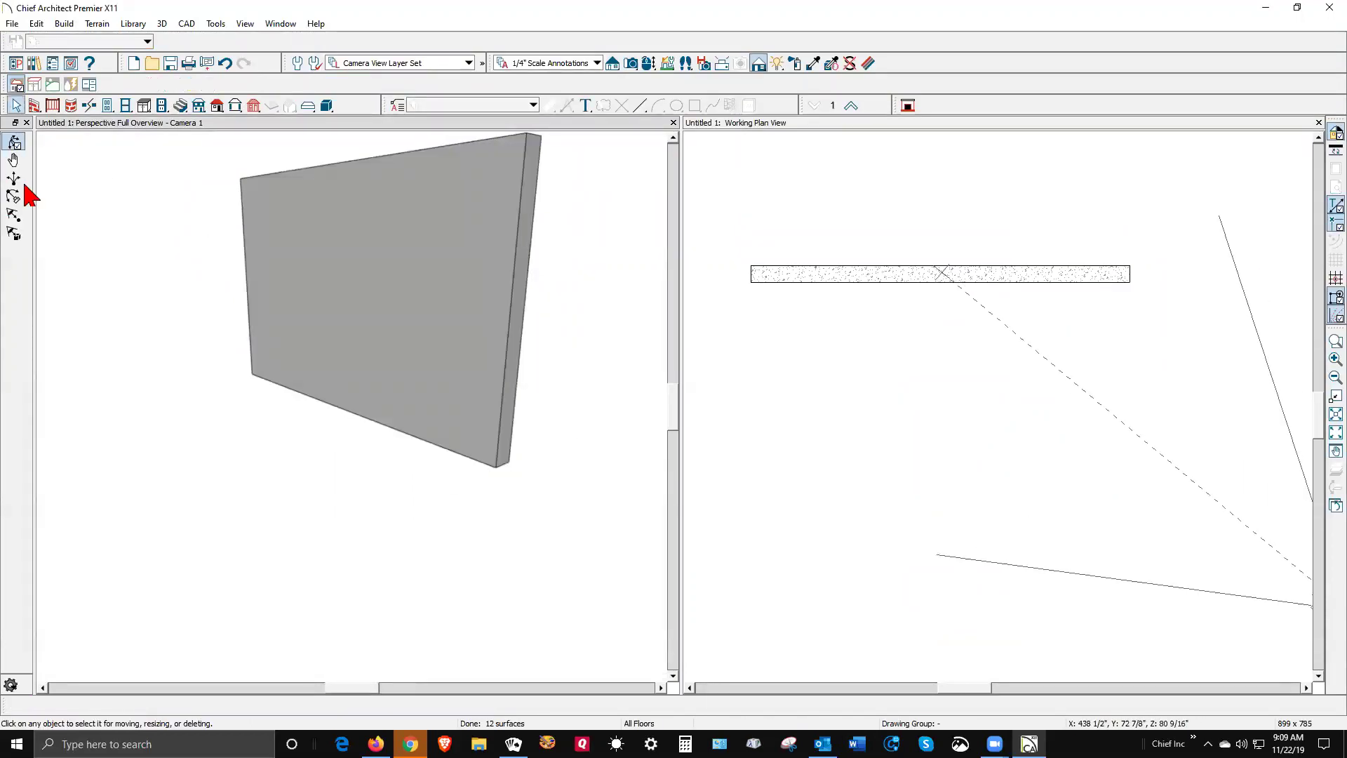
click(17, 106)
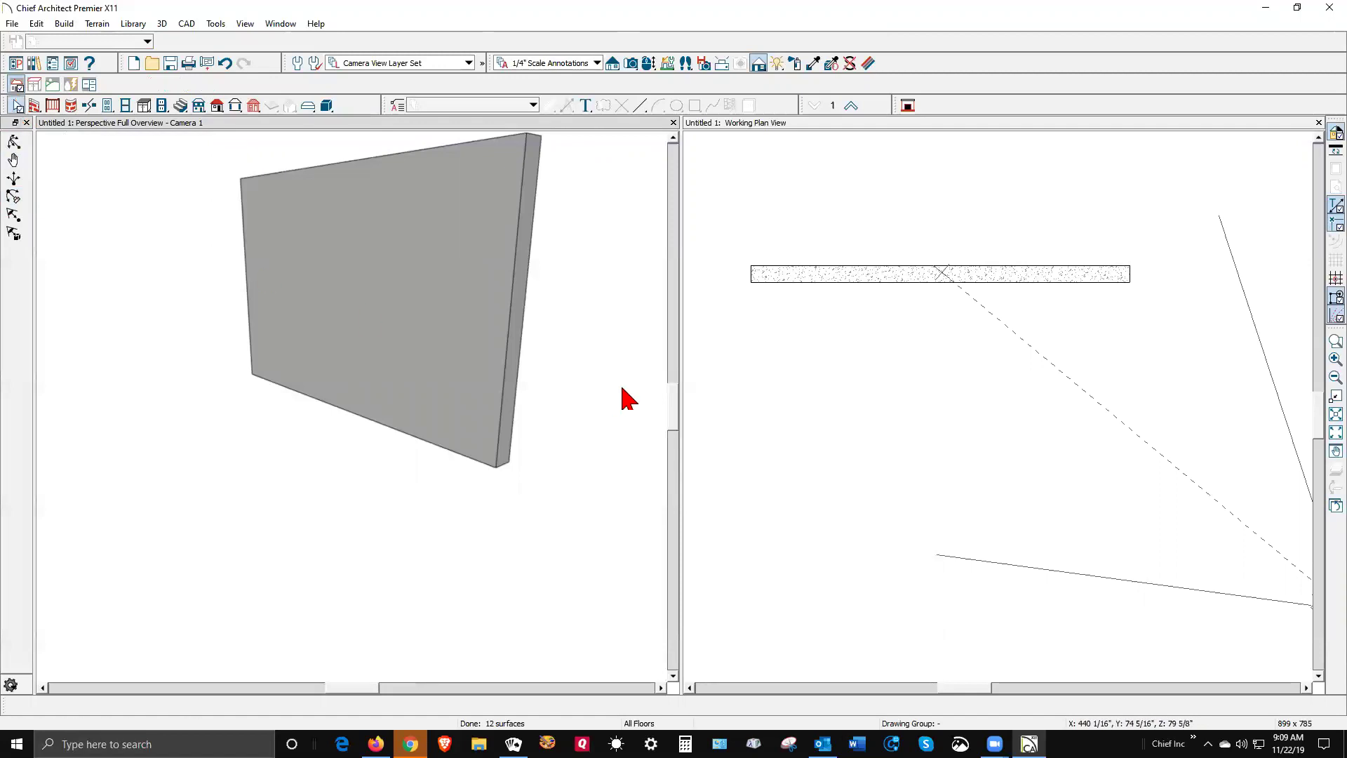
click(391, 293)
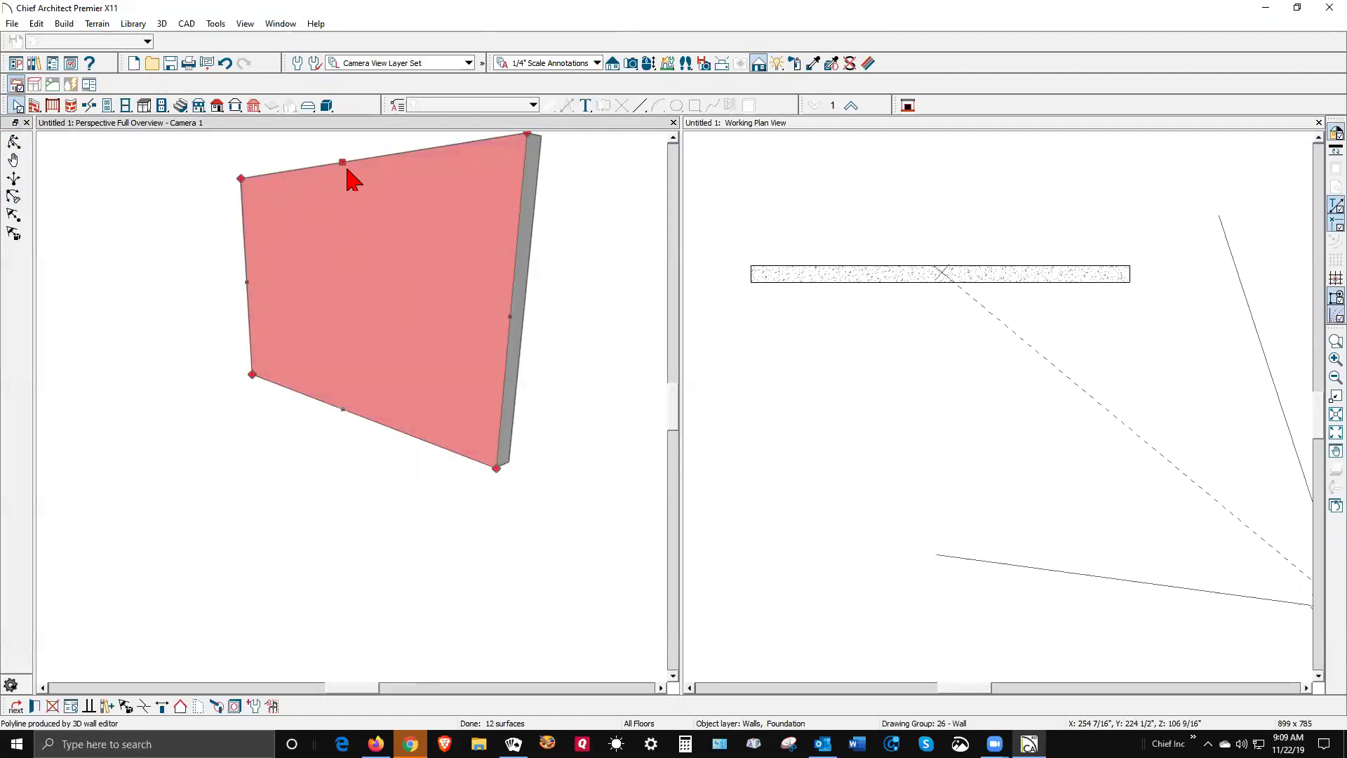
- Drag the wall's edge handles to reshape it, then delete the wall
drag(344, 407, 348, 252)
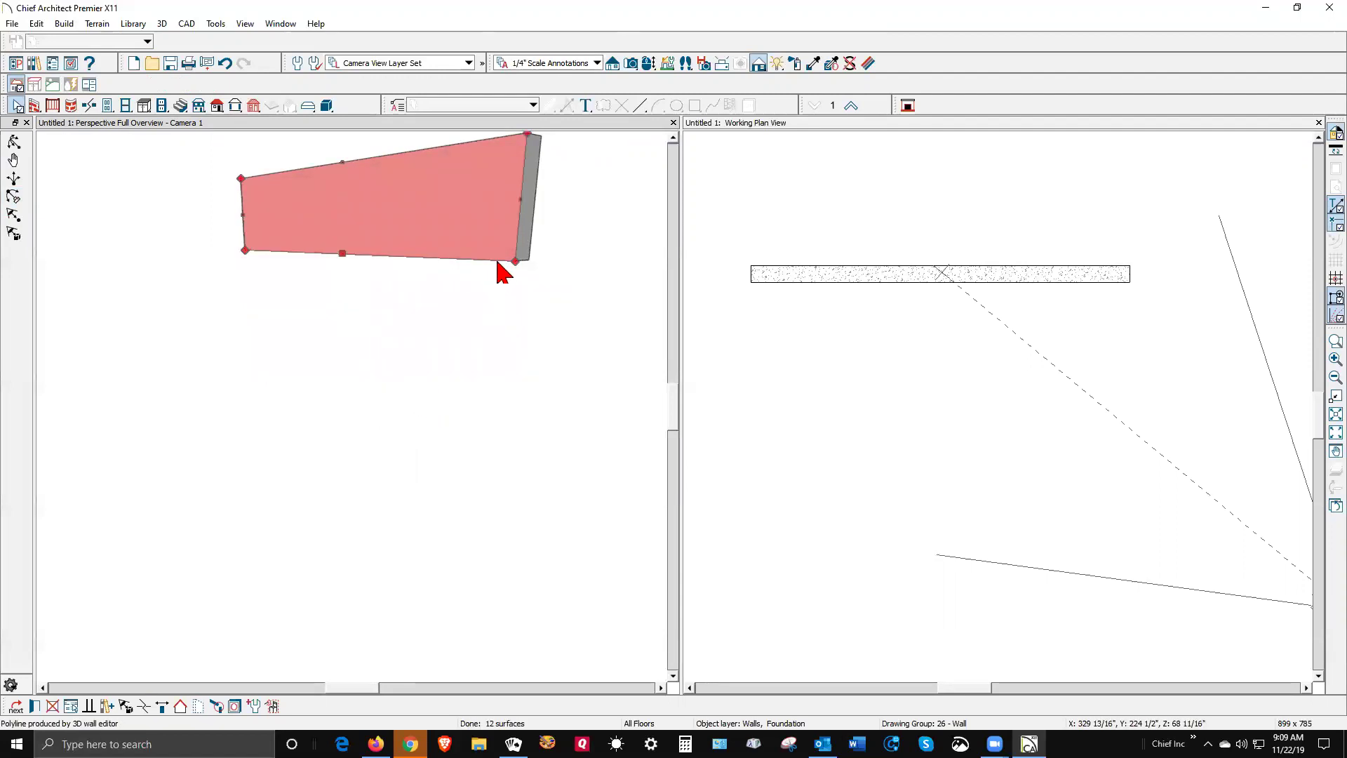
drag(516, 261, 514, 425)
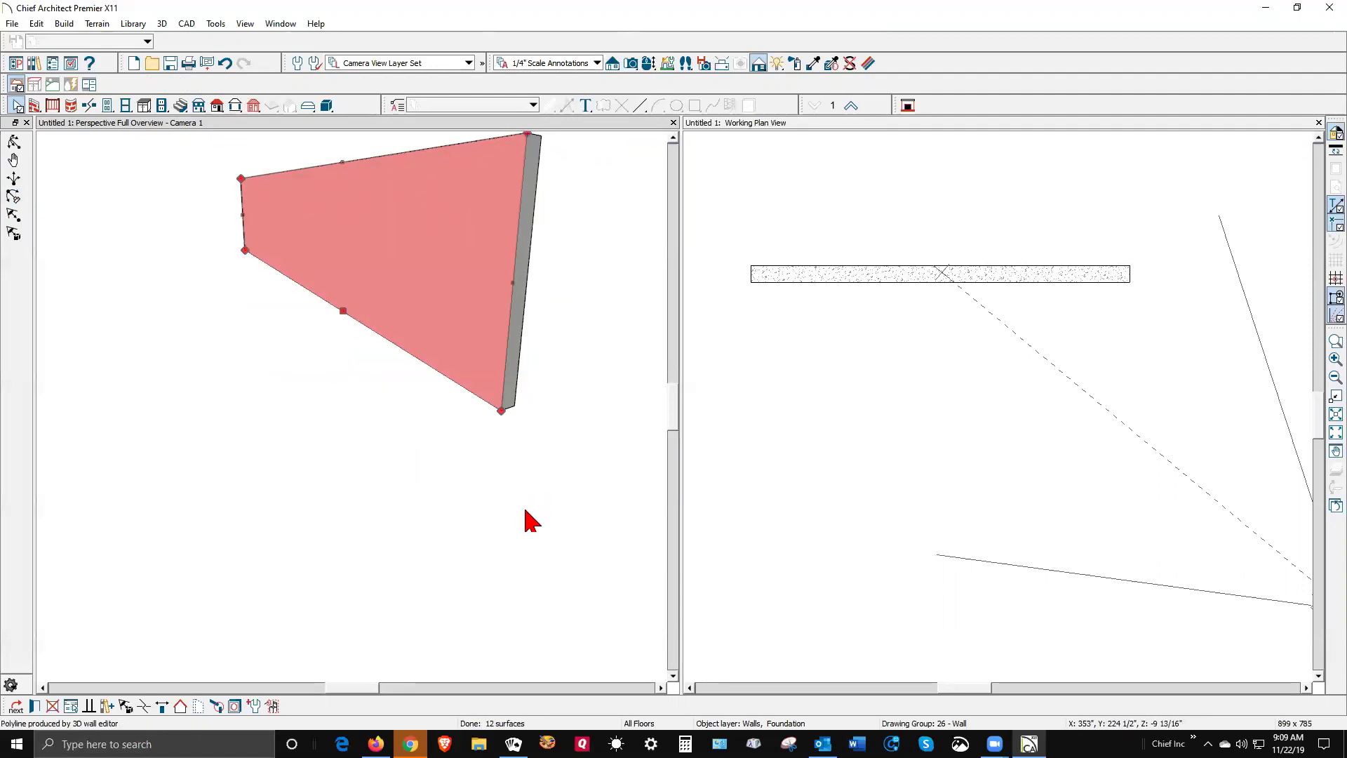
scroll(526, 526, down, 2)
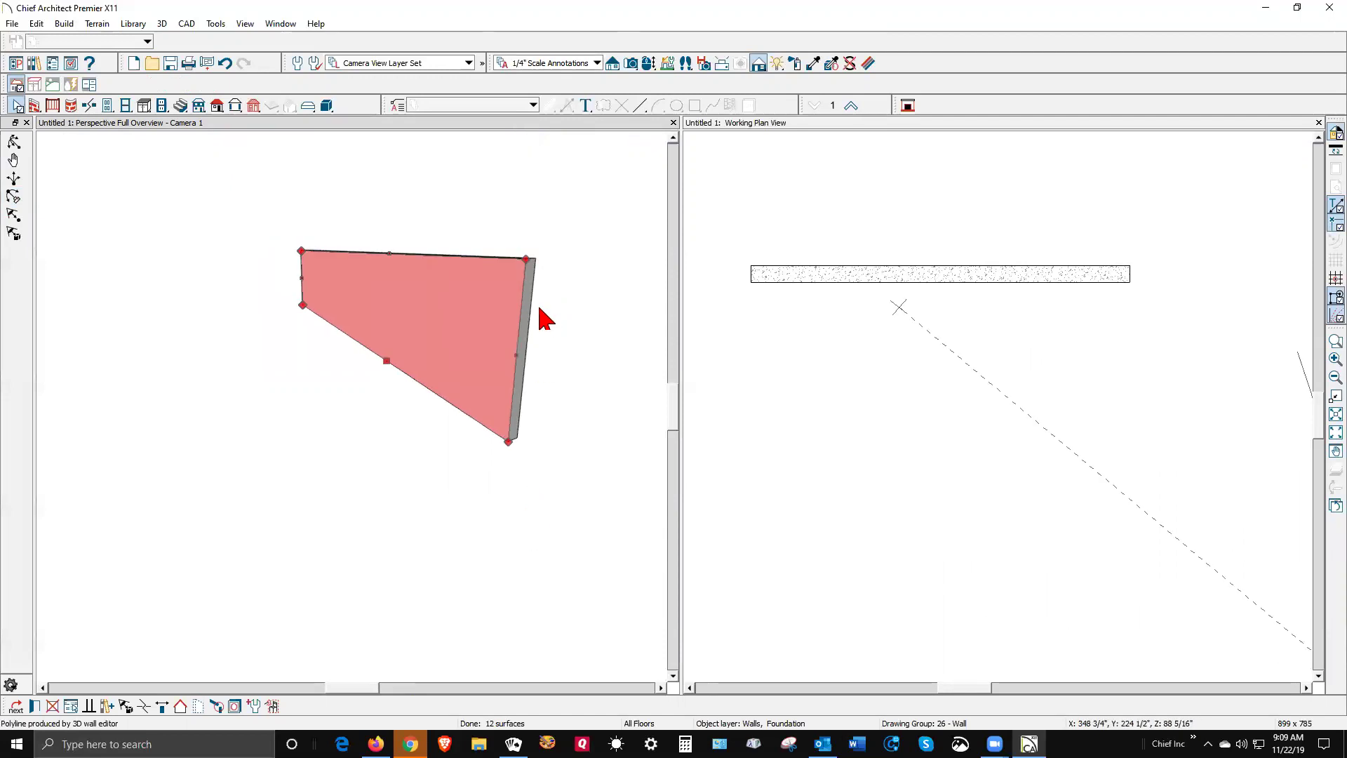
key(Delete)
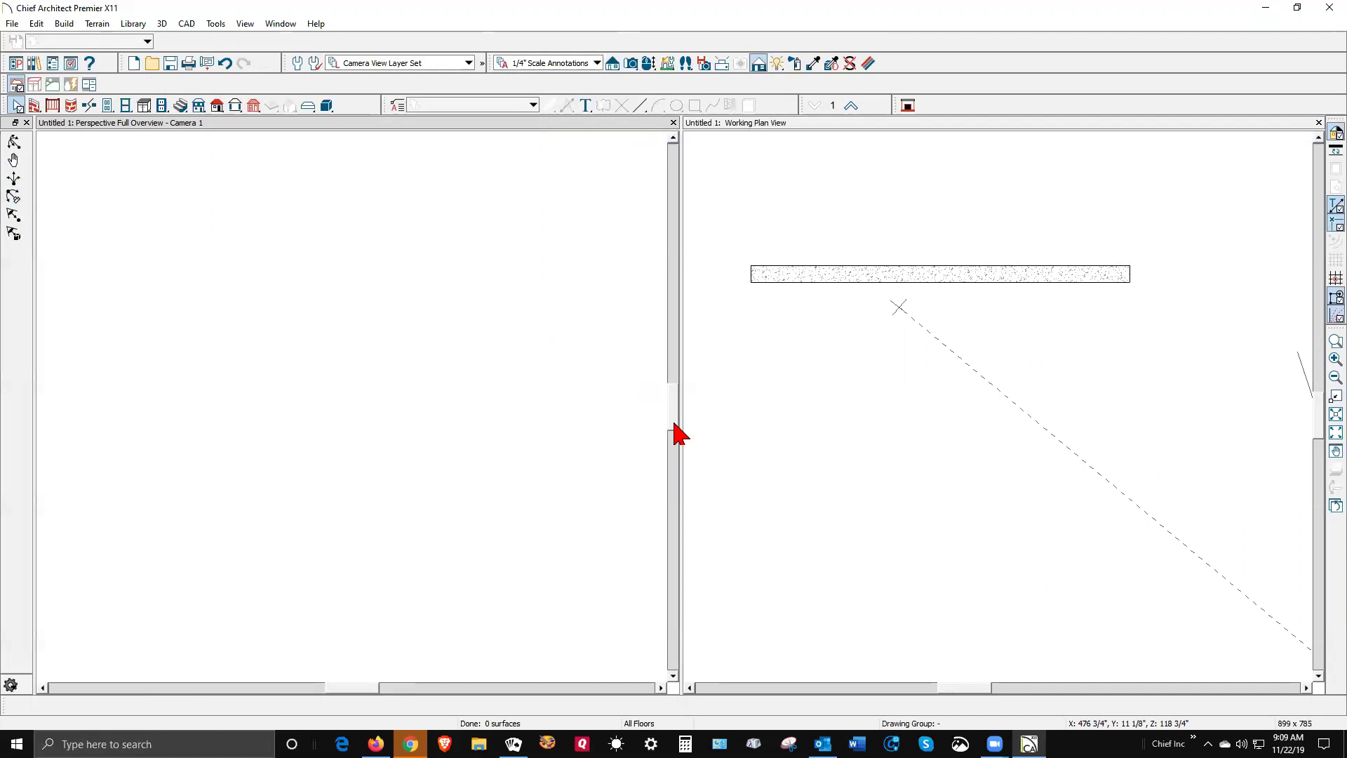
- Return to the empty plan view and bring up the Wall Tools flyout
right_click(804, 284)
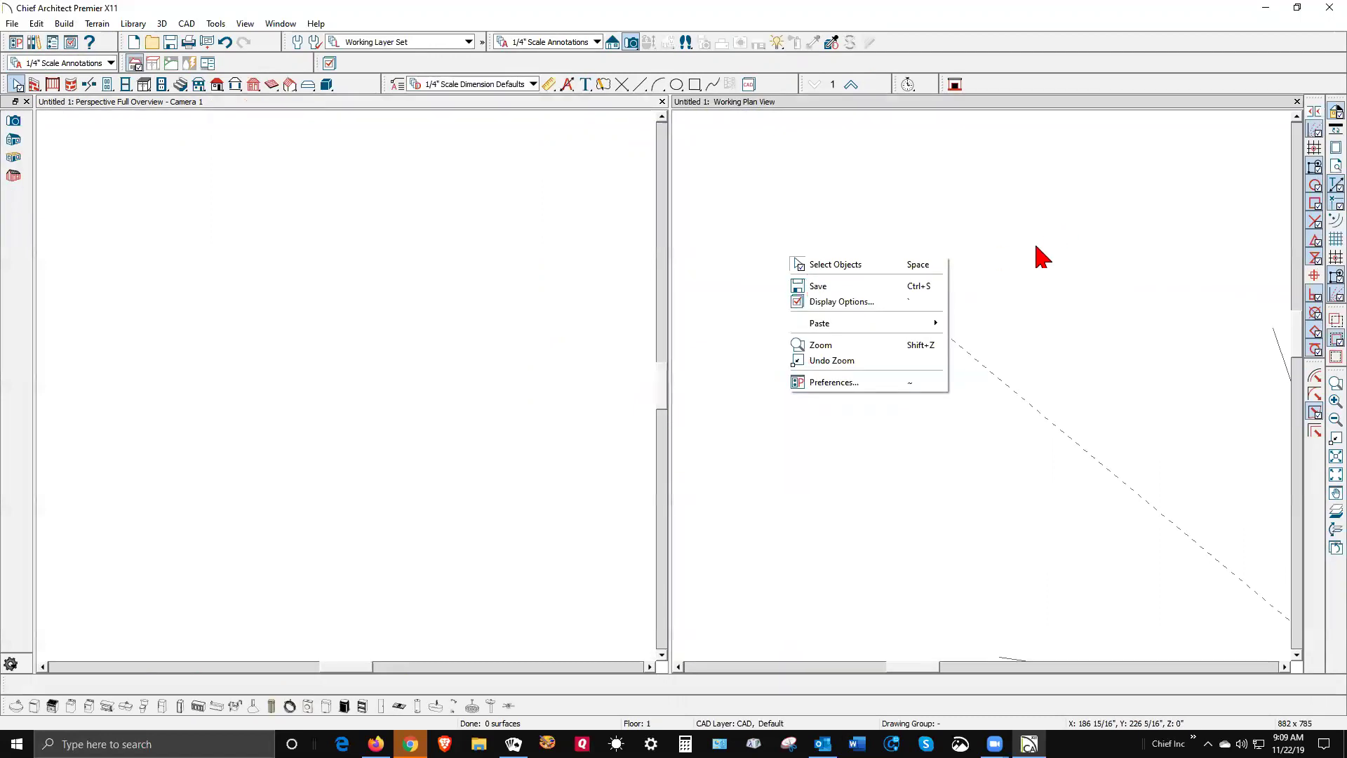
key(Escape)
scroll(933, 358, down, 4)
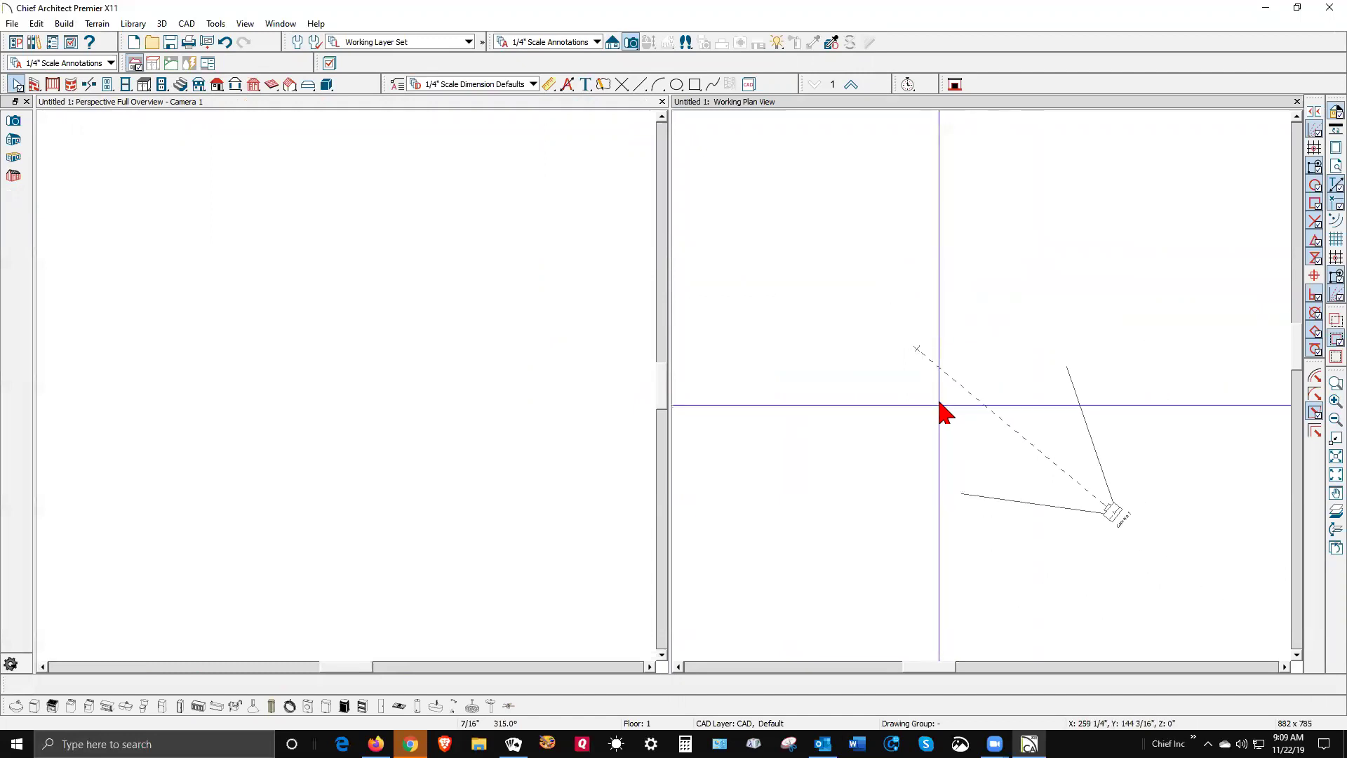
scroll(940, 382, up, 1)
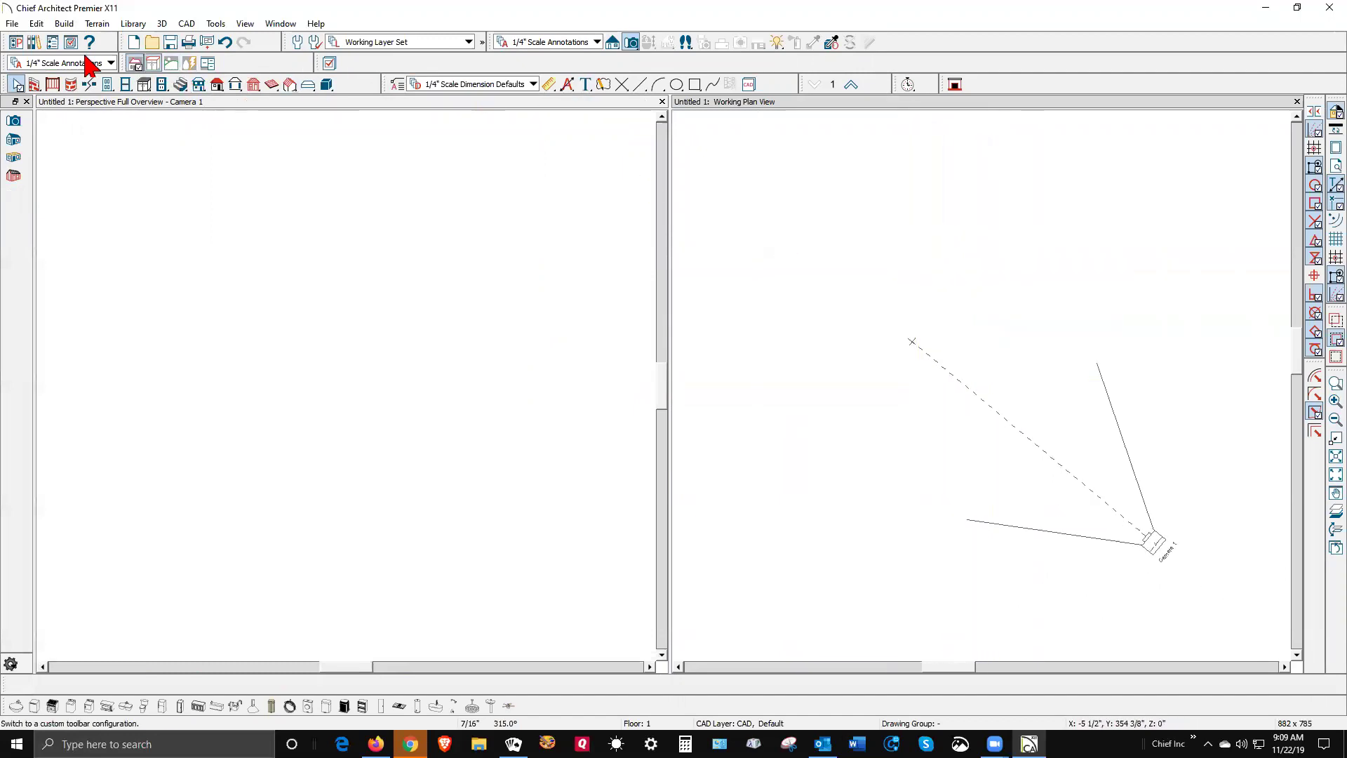
click(34, 85)
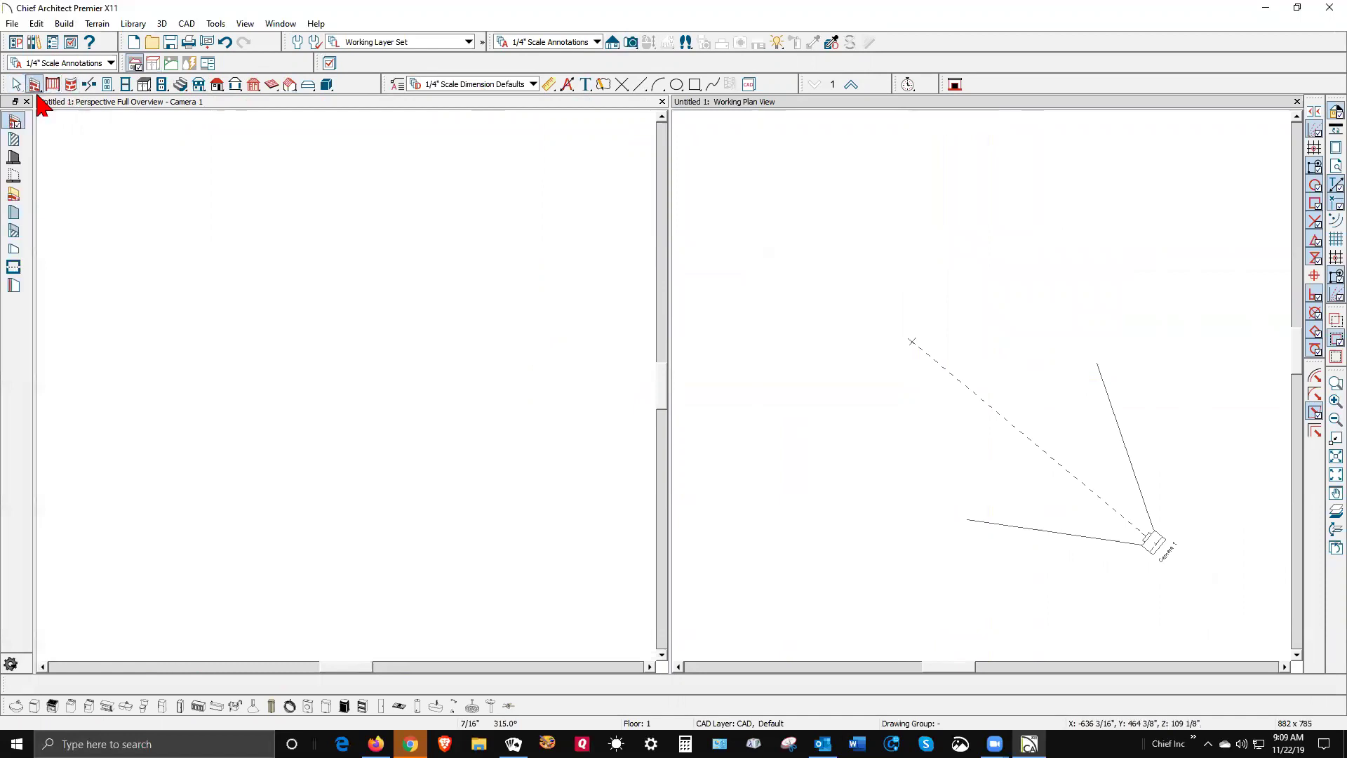
- Draw a closed rectangular outline in plan with the Slab Footing tool
click(15, 177)
mouse_move(806, 298)
mouse_down()
mouse_move(971, 298)
mouse_move(978, 408)
mouse_move(812, 420)
mouse_move(805, 409)
mouse_up()
drag(806, 408, 806, 297)
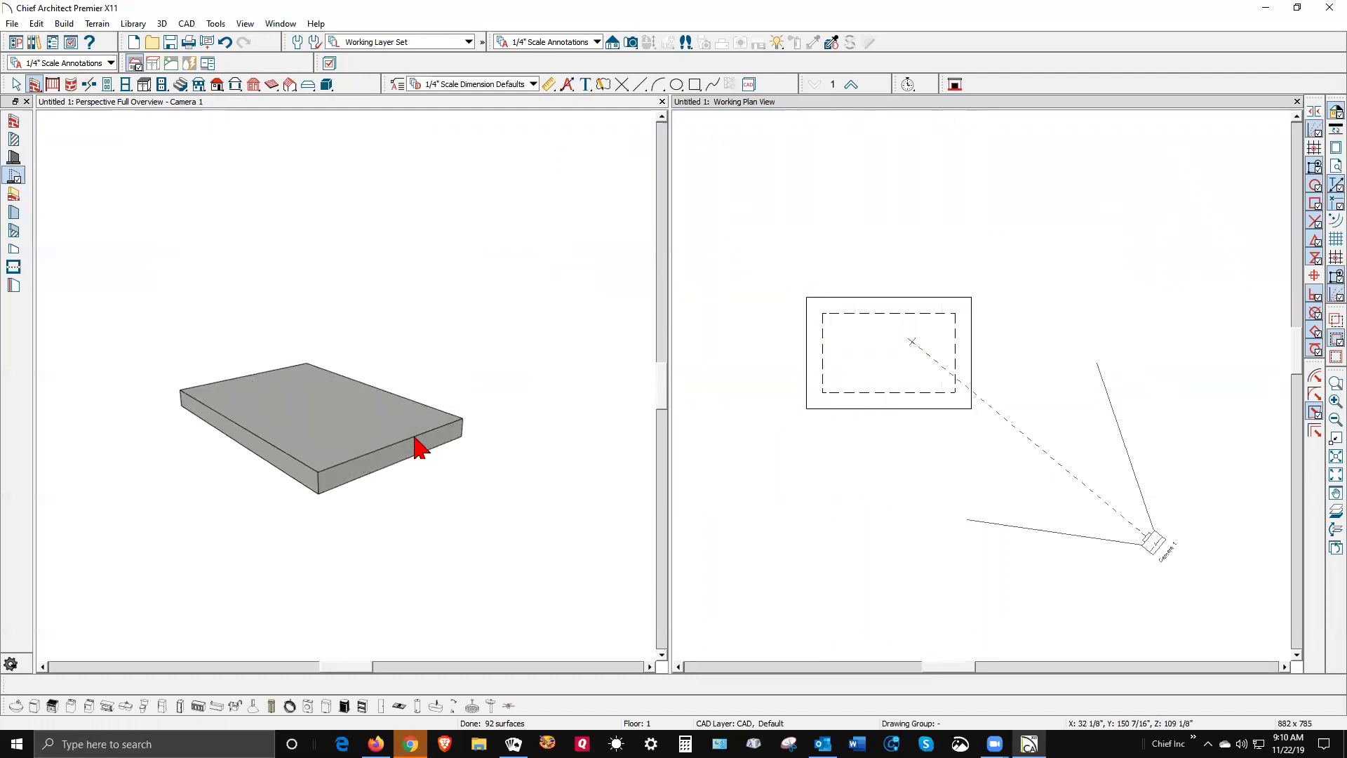
click(102, 239)
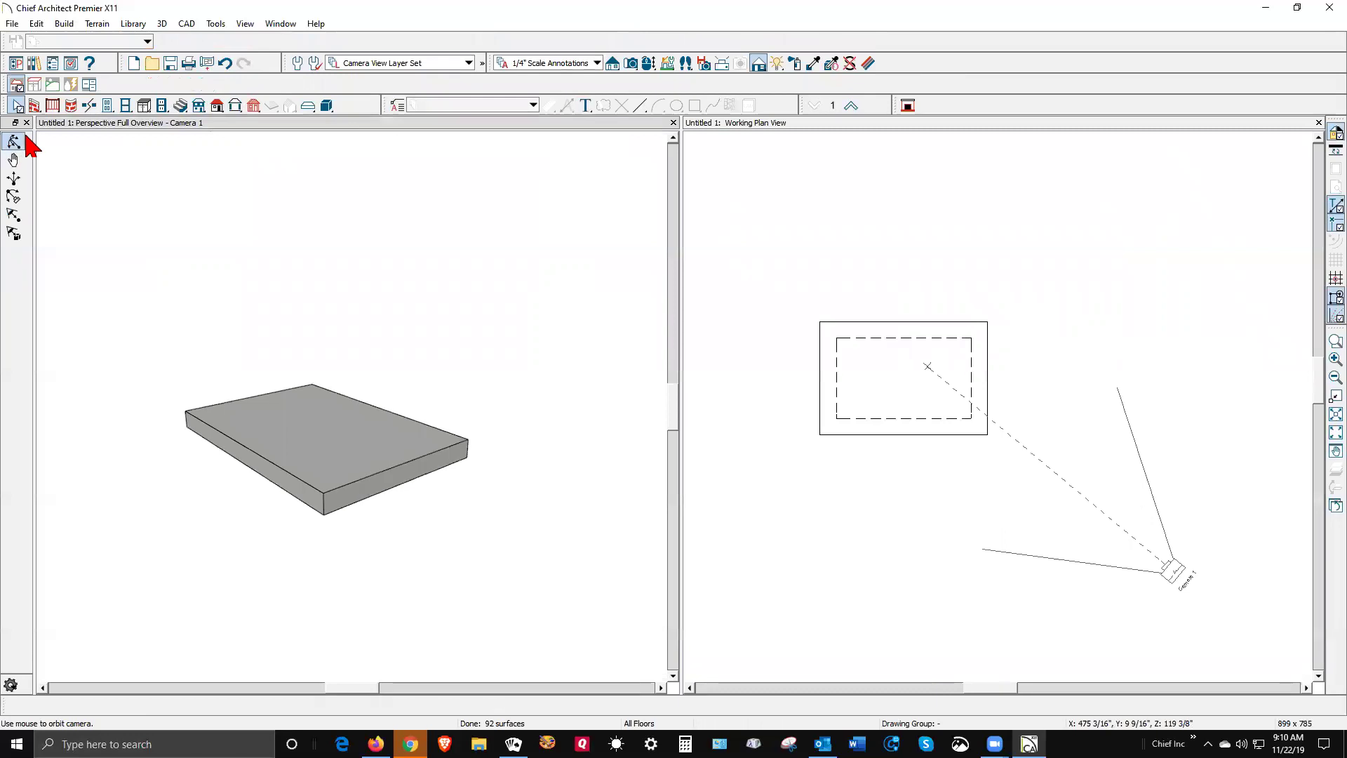
drag(423, 496, 339, 556)
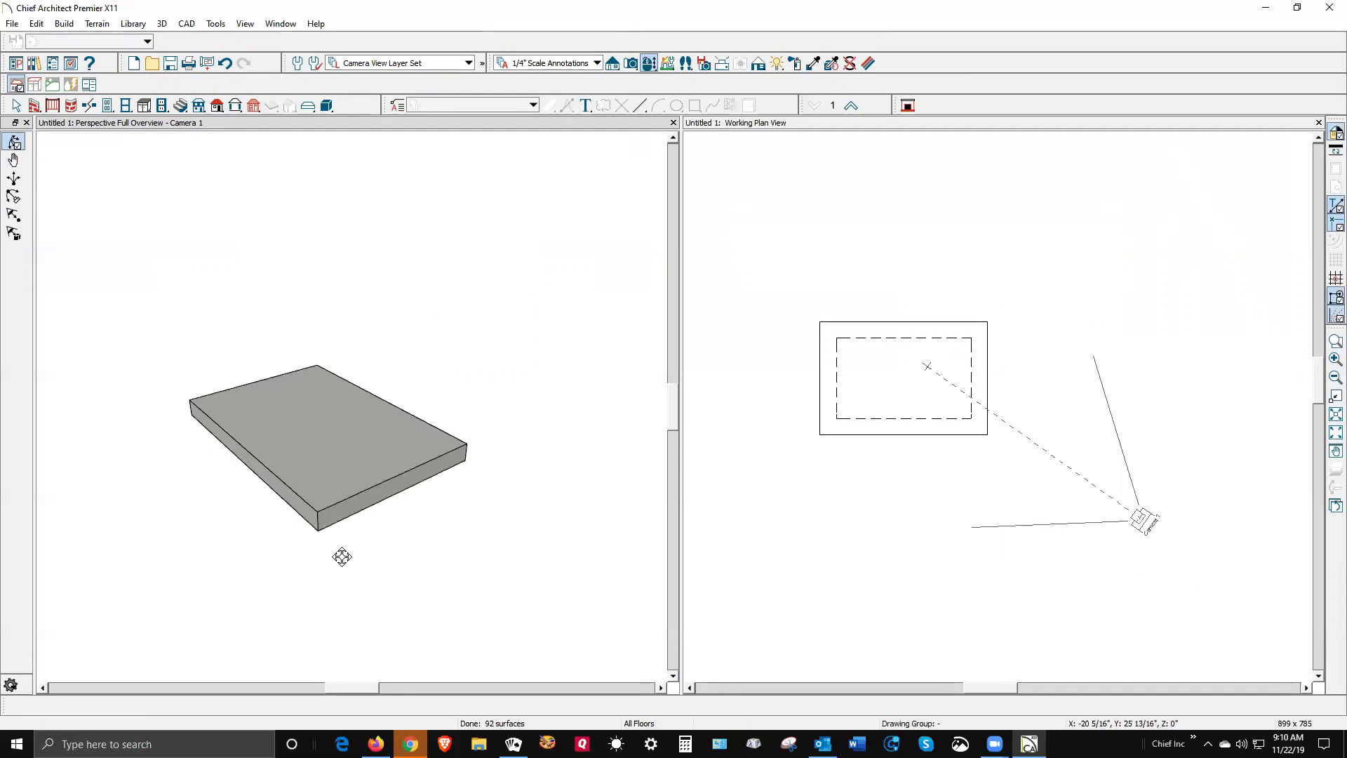
right_click(858, 366)
right_click(873, 348)
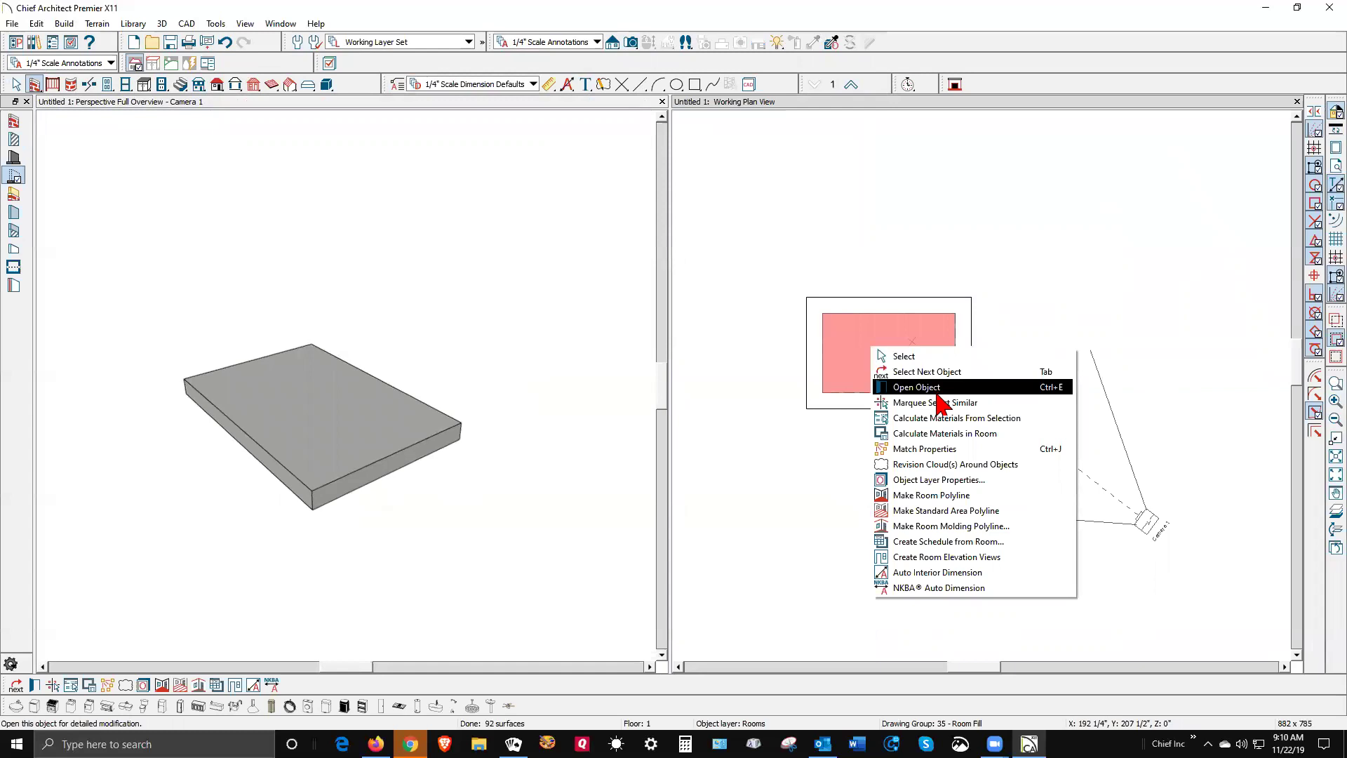
- Set the room's Finished Ceiling to 60 in its Structure settings
click(942, 388)
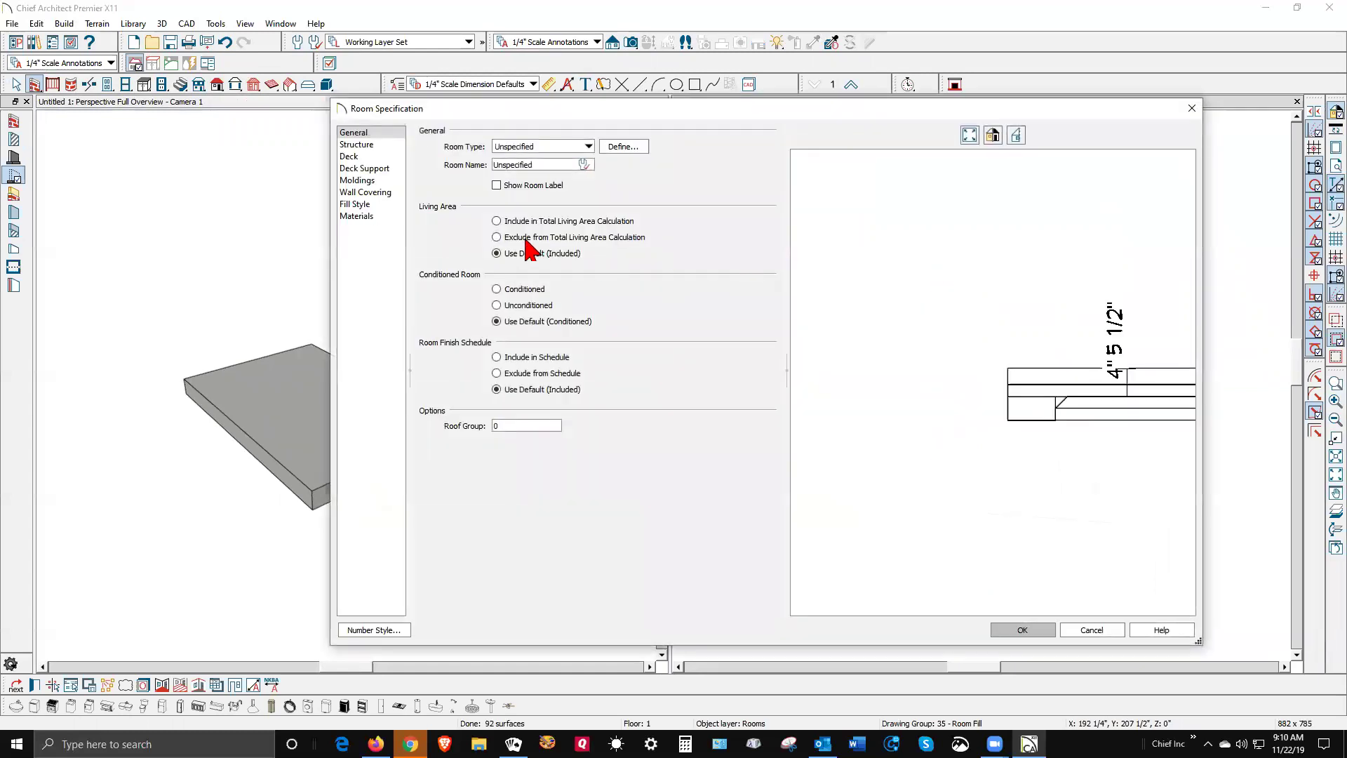
click(358, 144)
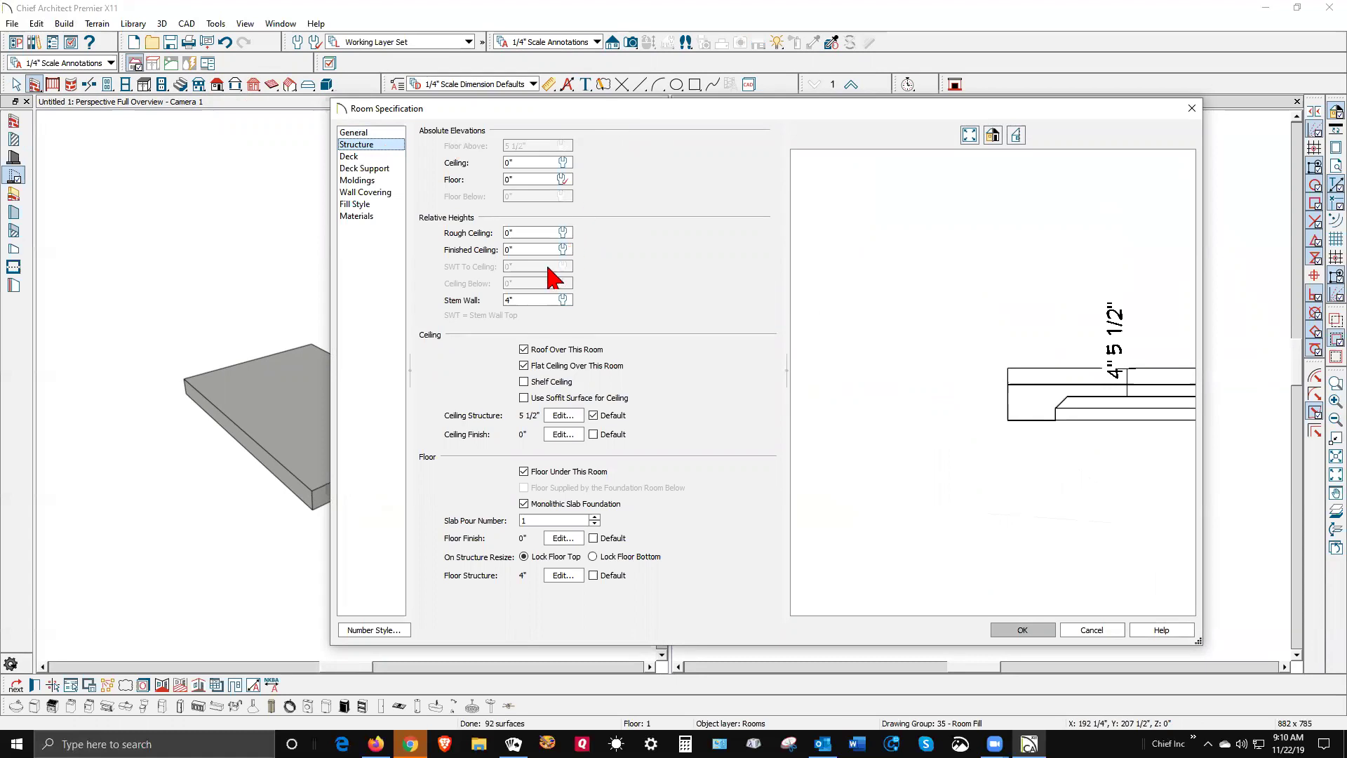
click(513, 254)
text(60)
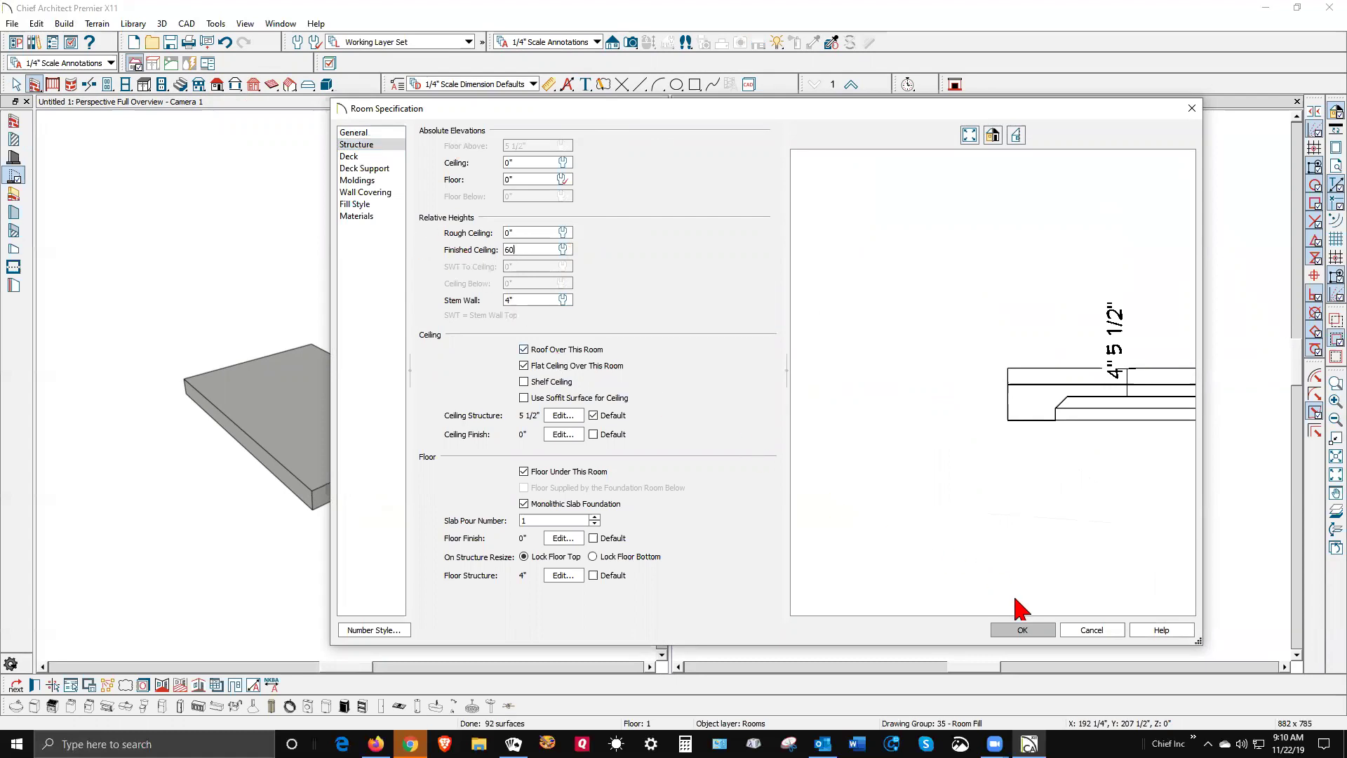
click(1043, 628)
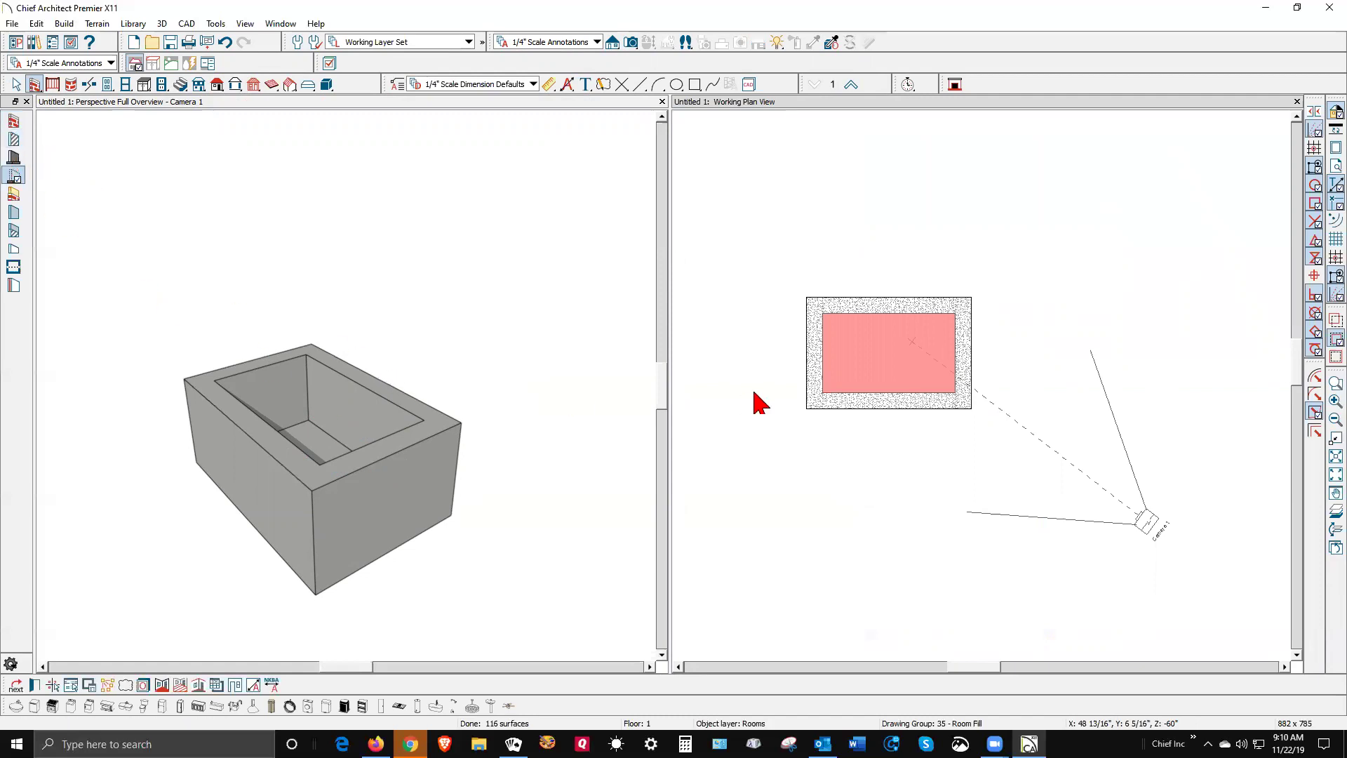
- In the 3D view, select the box's front-left foundation wall
click(389, 493)
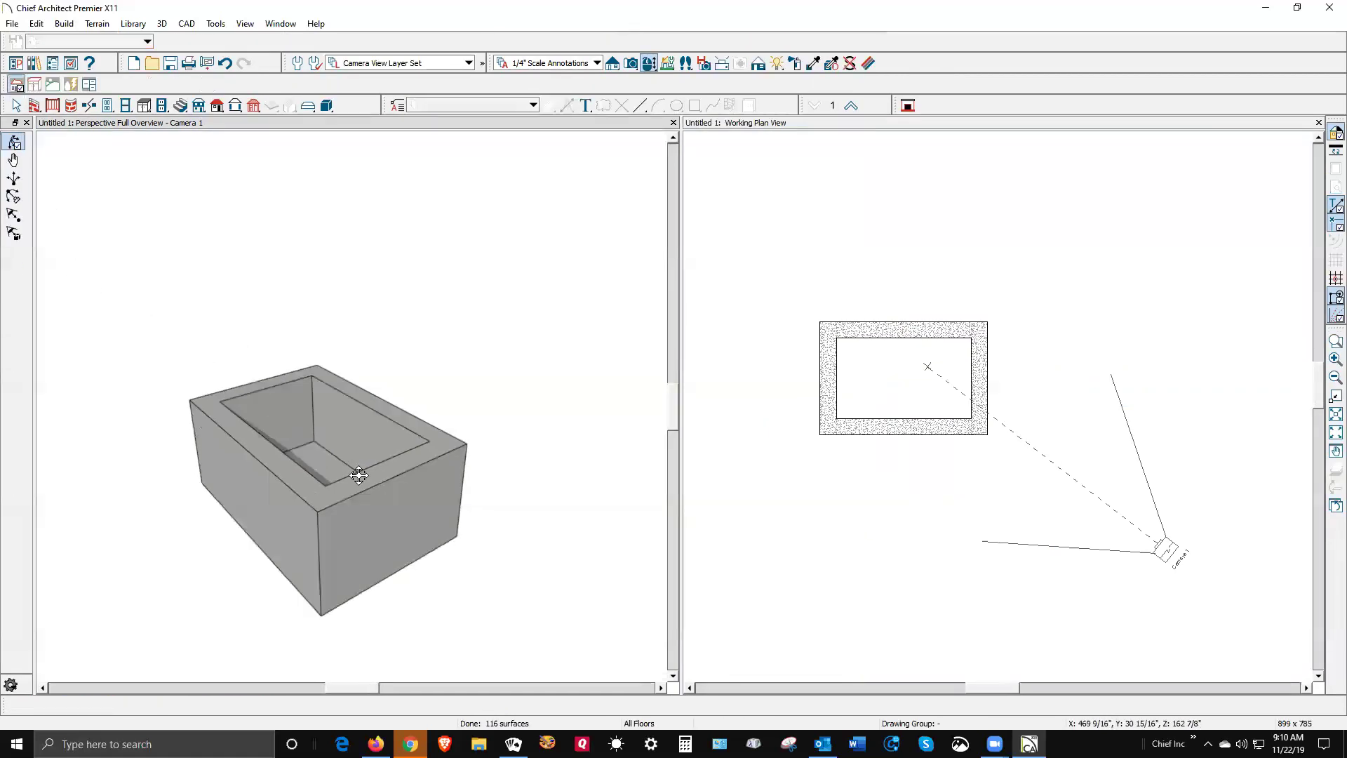
key(space)
click(381, 539)
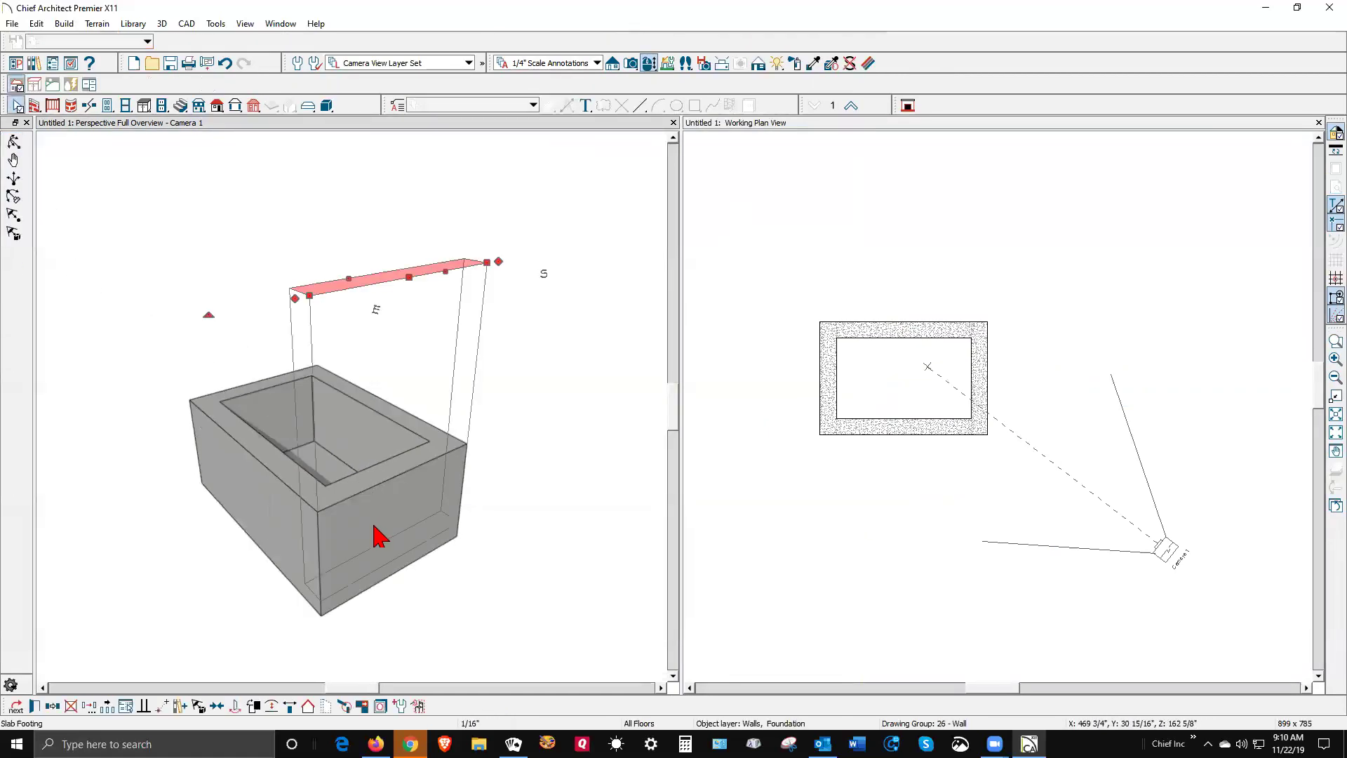
click(263, 508)
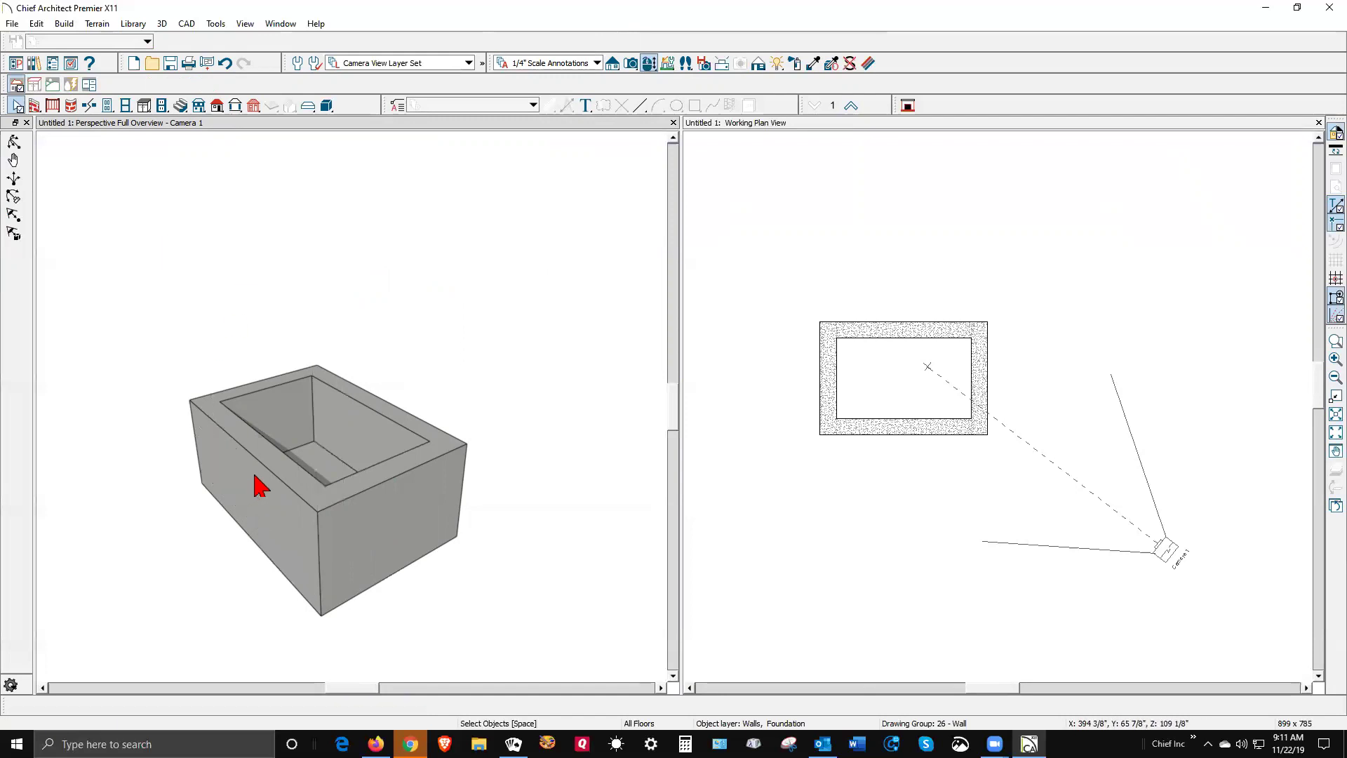
- Drag the foundation wall's end handle in 3D to stretch it outward at an angle
click(268, 436)
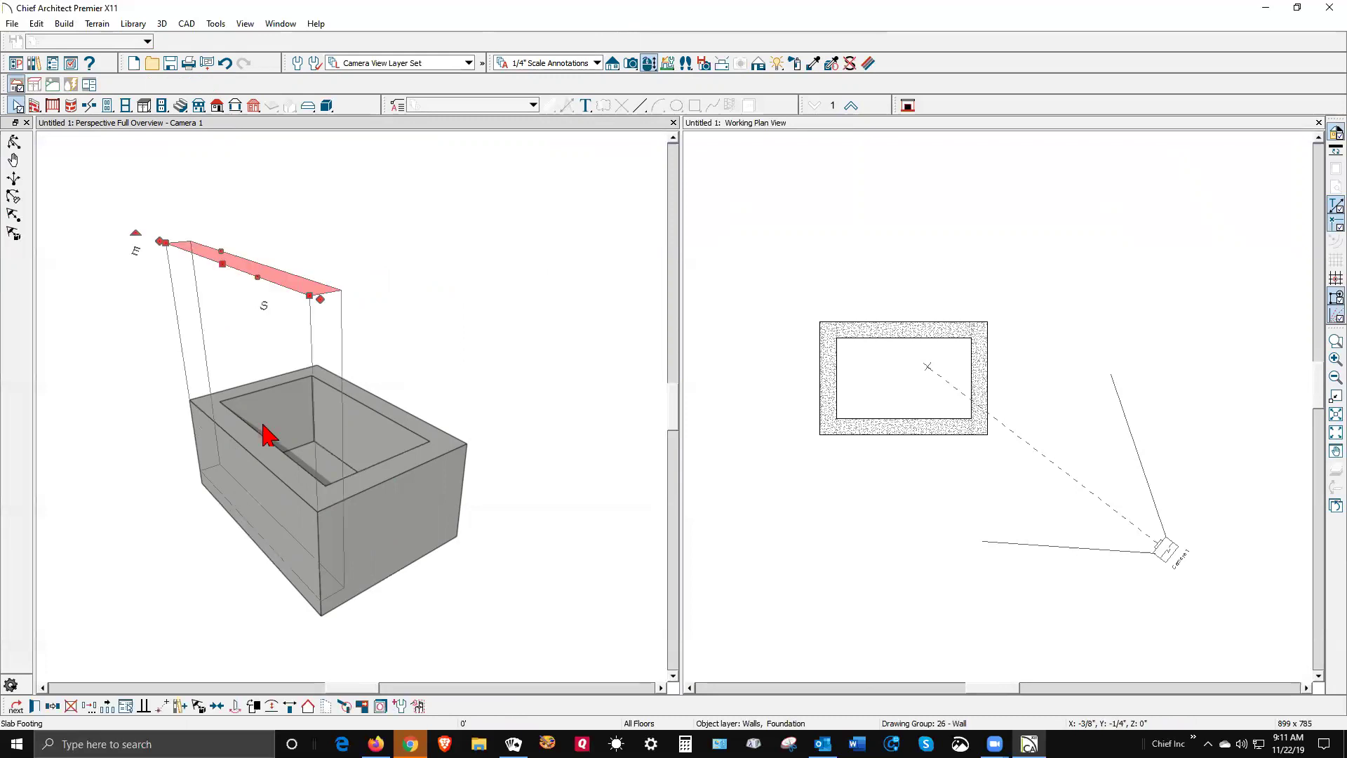
drag(260, 298, 221, 298)
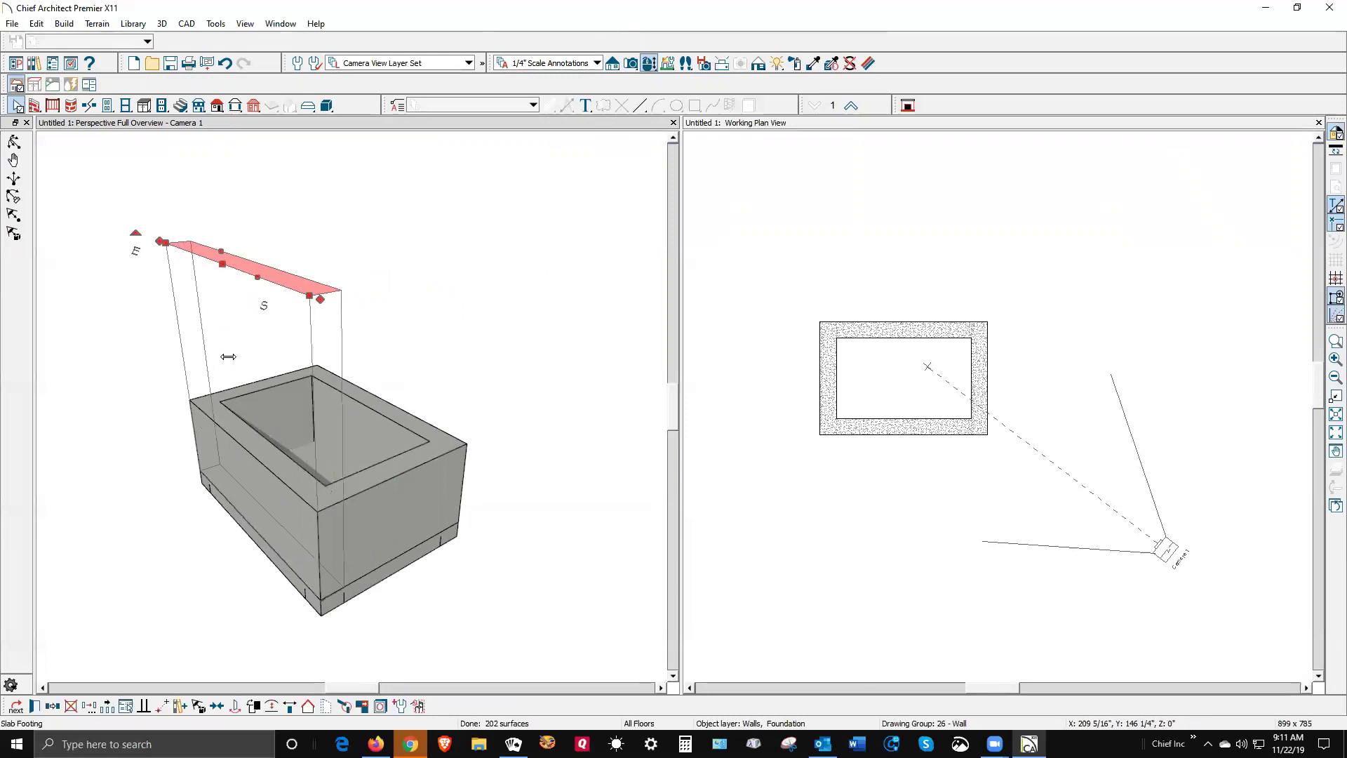
drag(309, 295, 379, 463)
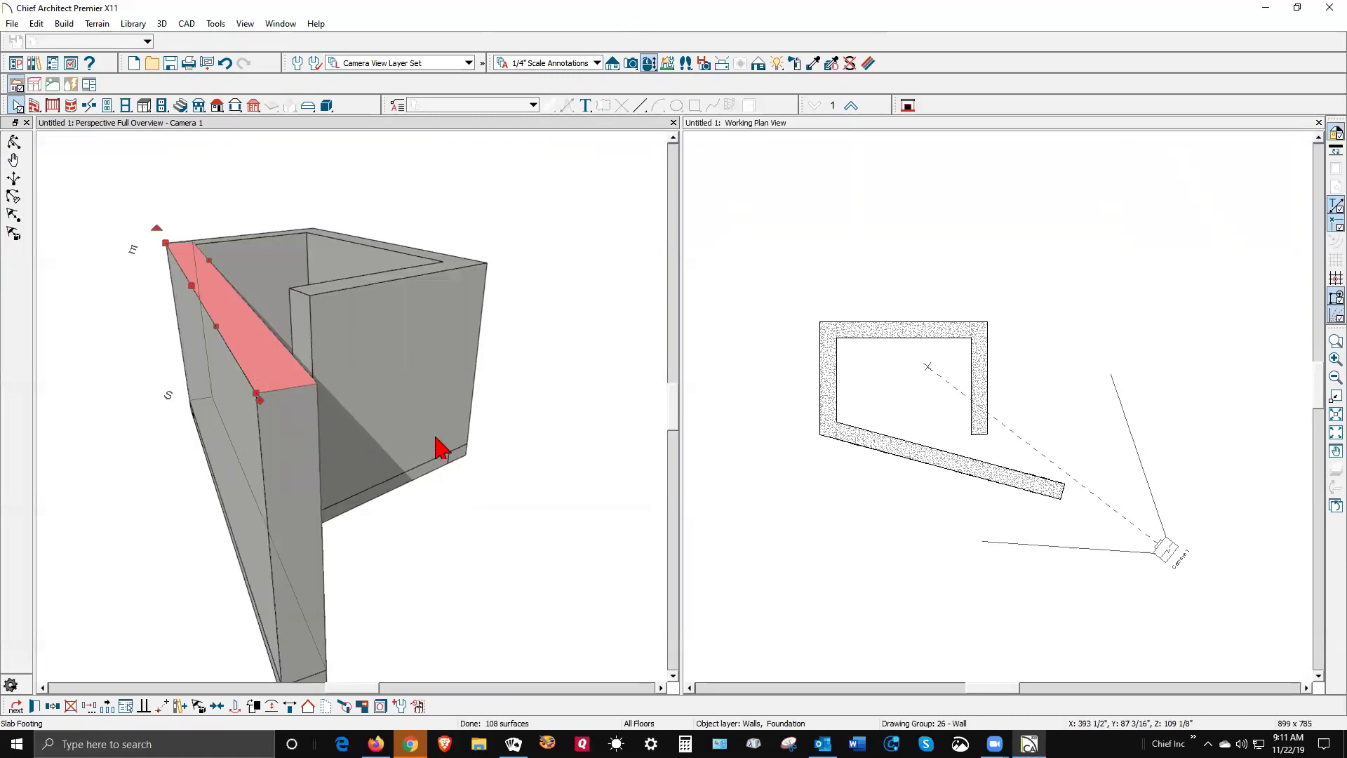
key(Escape)
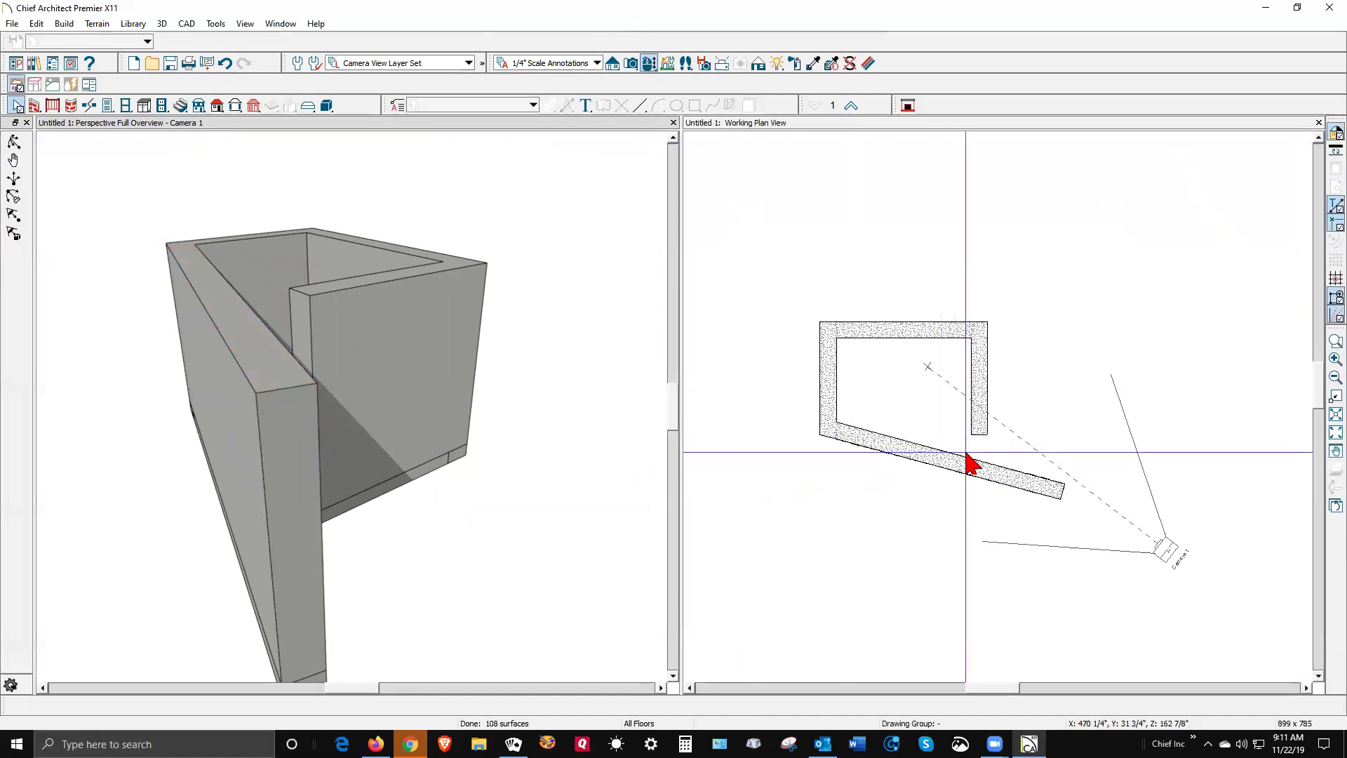
- In plan view, pull the angled wall's end back to close the rectangle
click(996, 461)
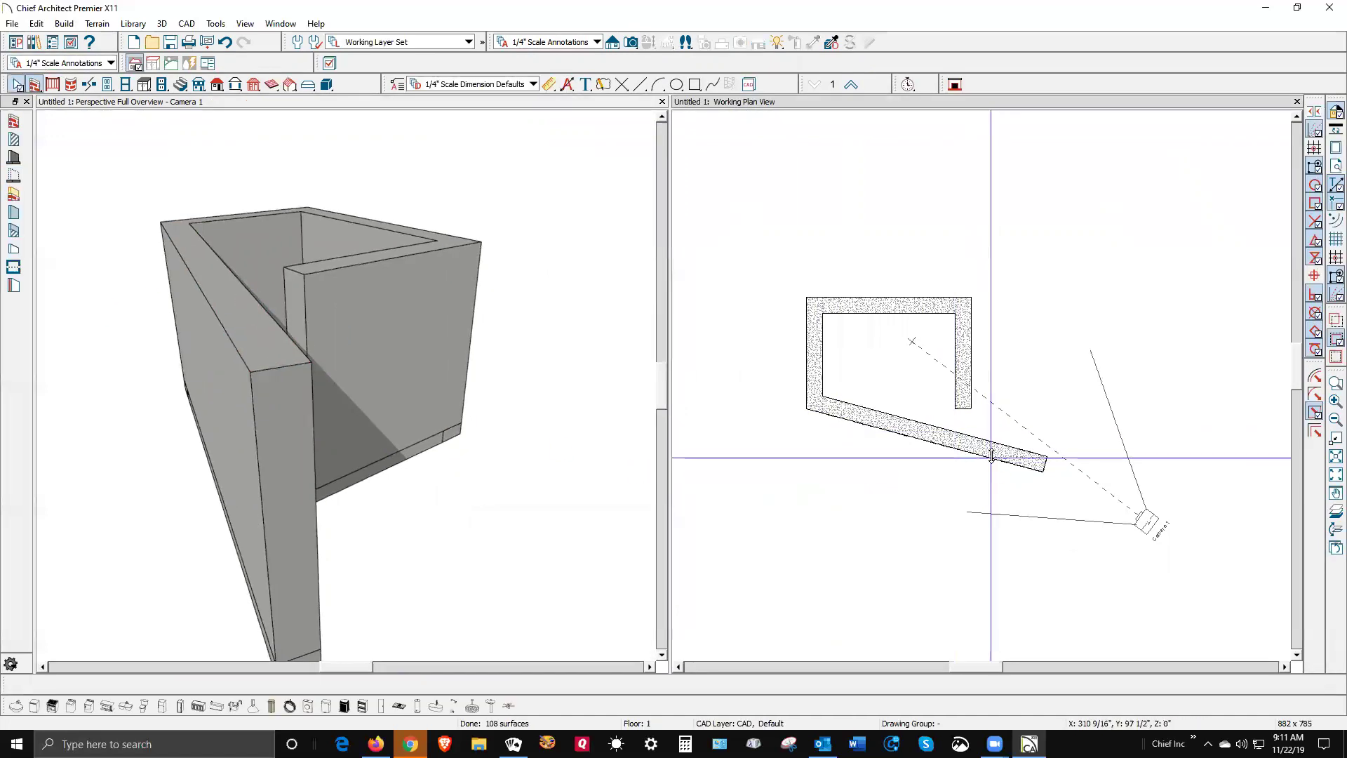
click(1037, 465)
drag(1042, 470, 970, 408)
click(761, 491)
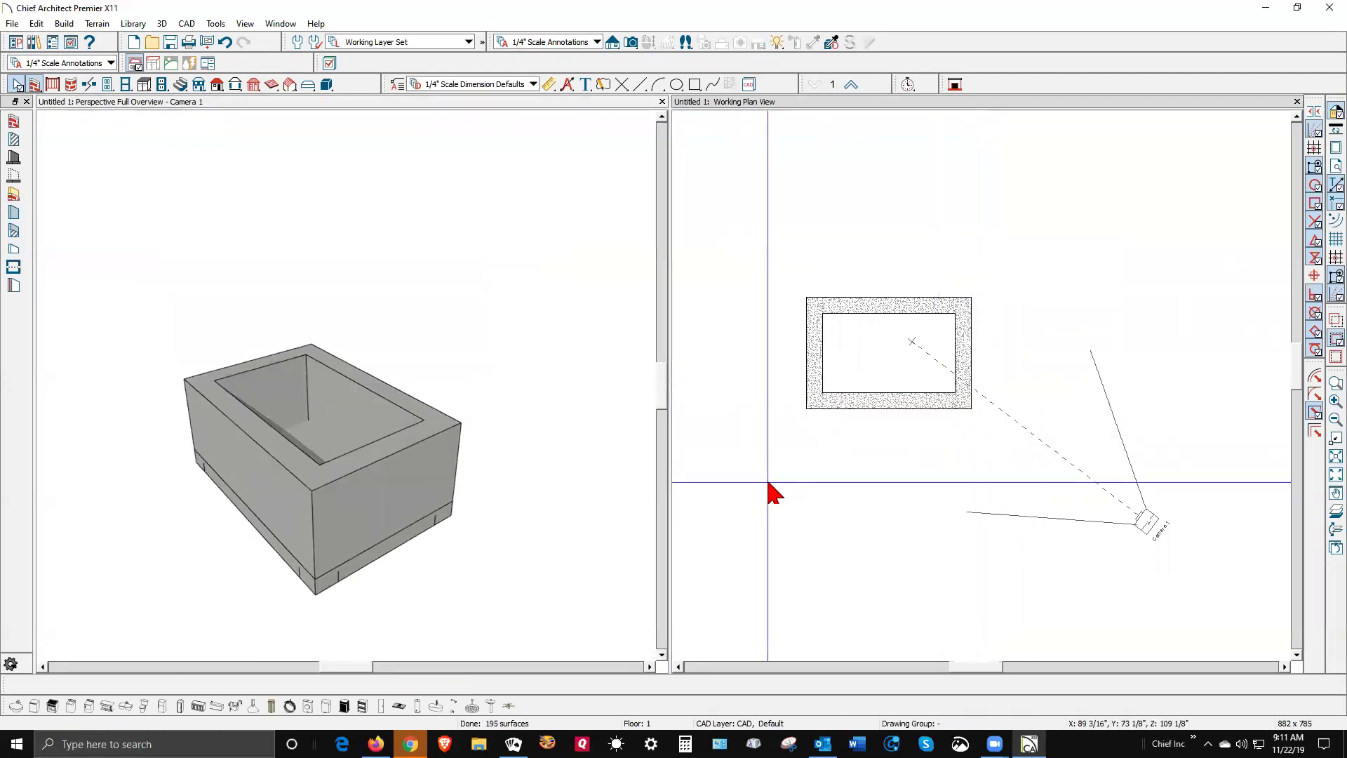
- Change the room's Floor elevation from -60" to 9 in its Structure settings
click(862, 363)
right_click(863, 363)
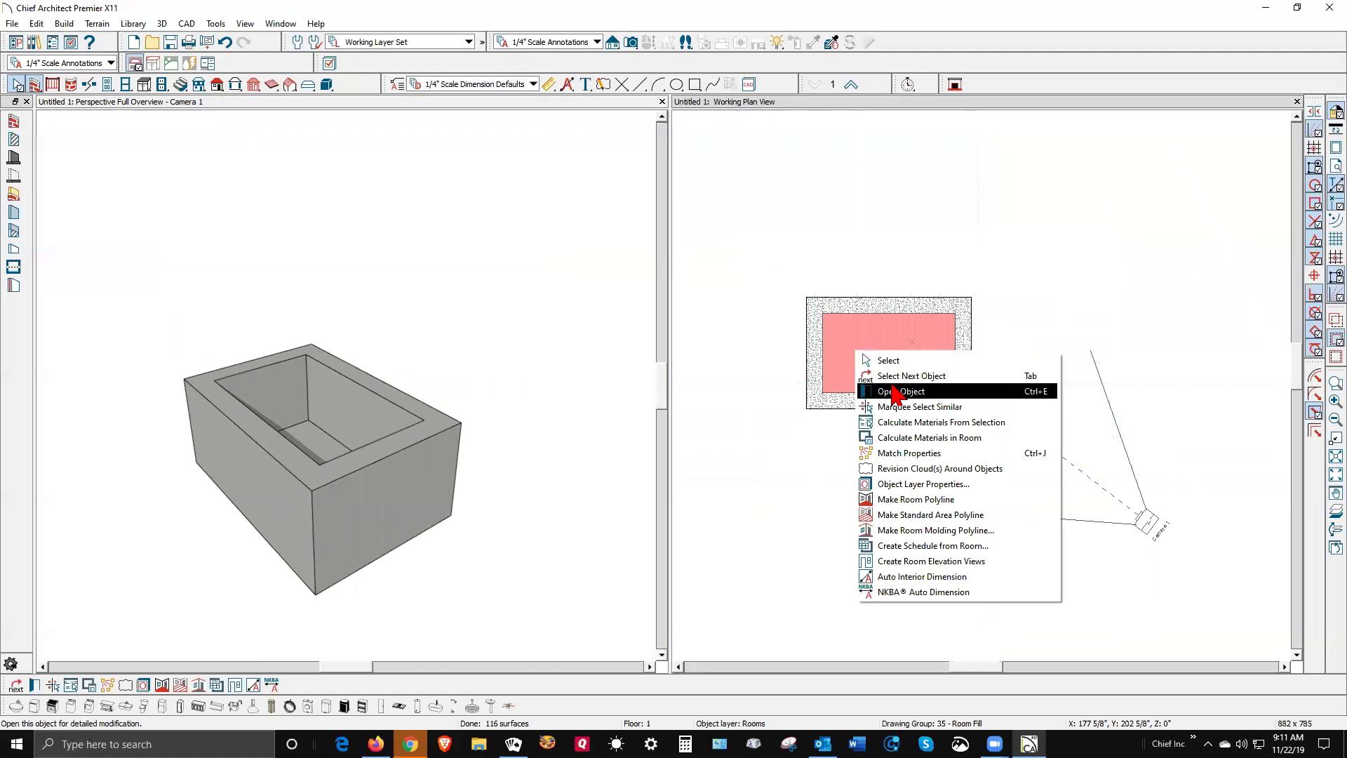
click(894, 384)
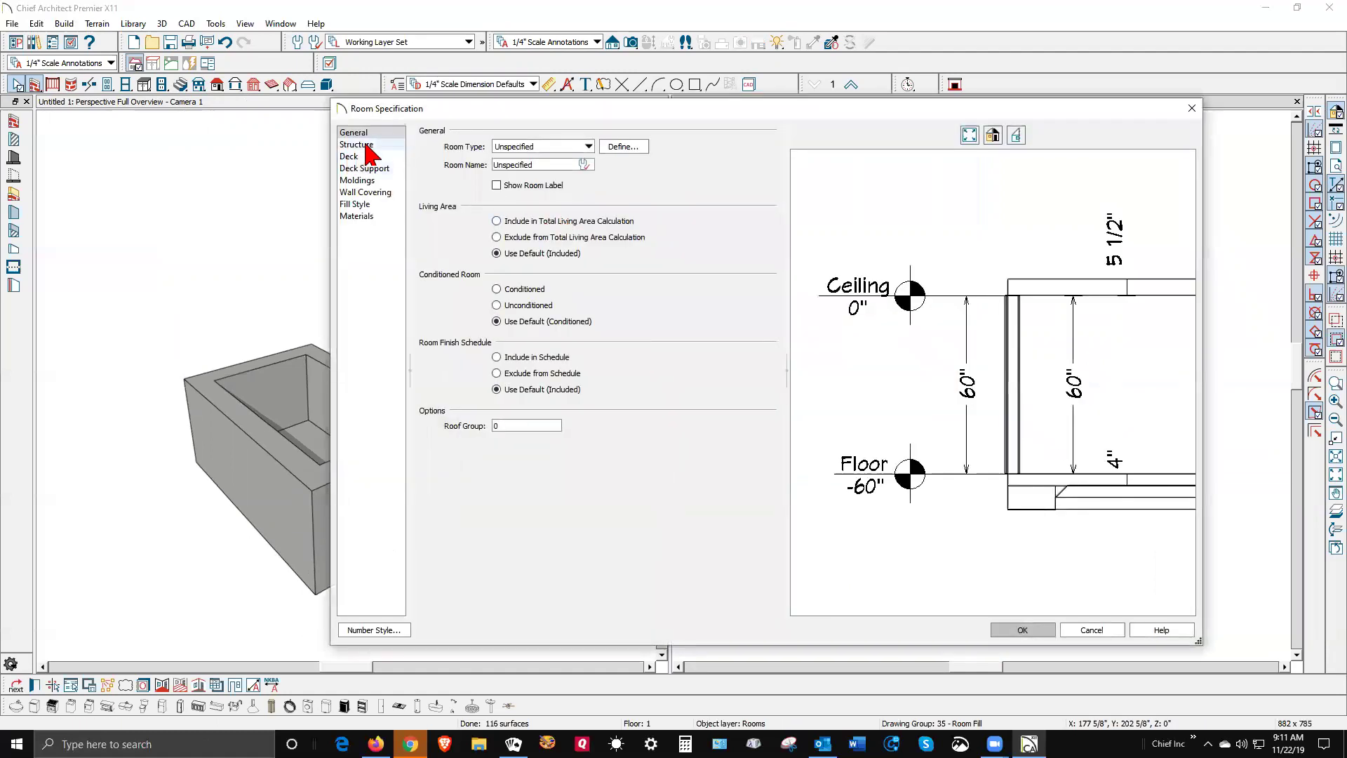
click(361, 145)
double_click(535, 178)
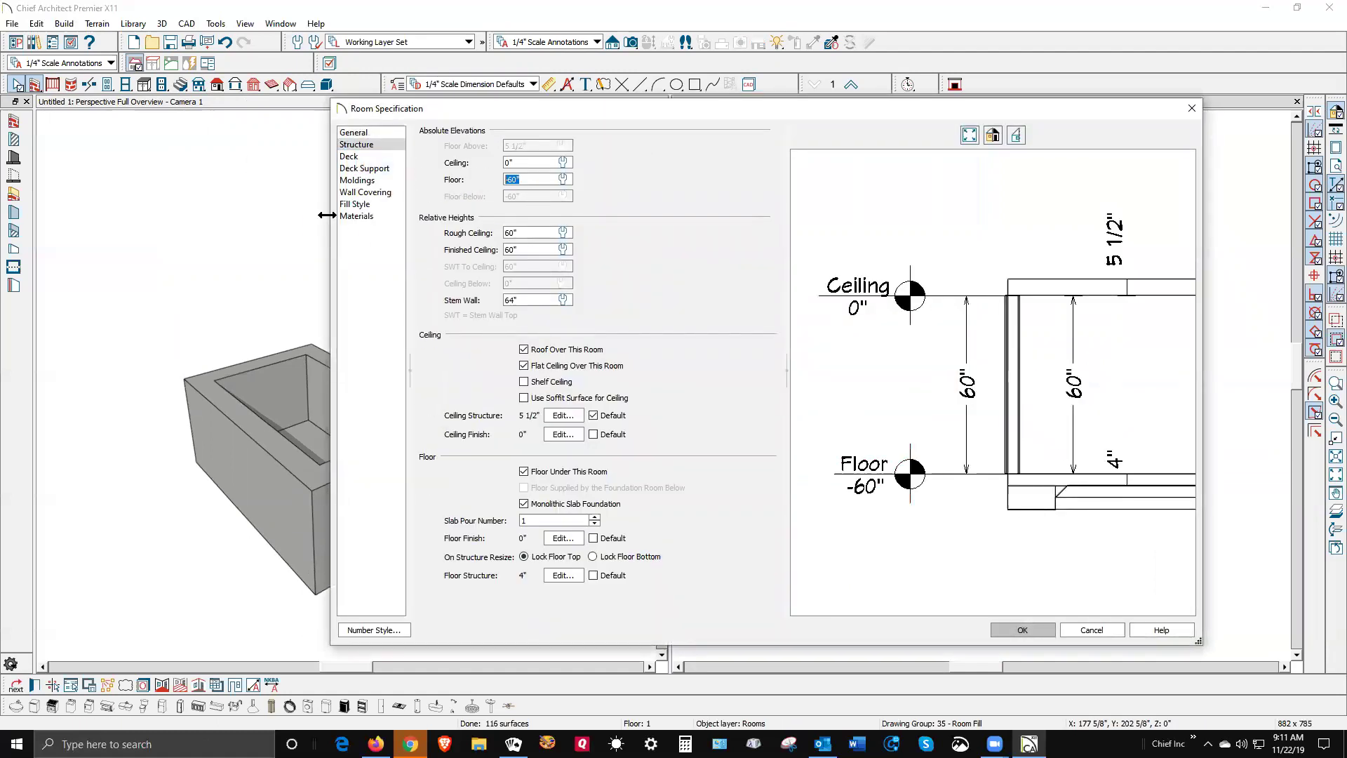
text(9)
click(1049, 635)
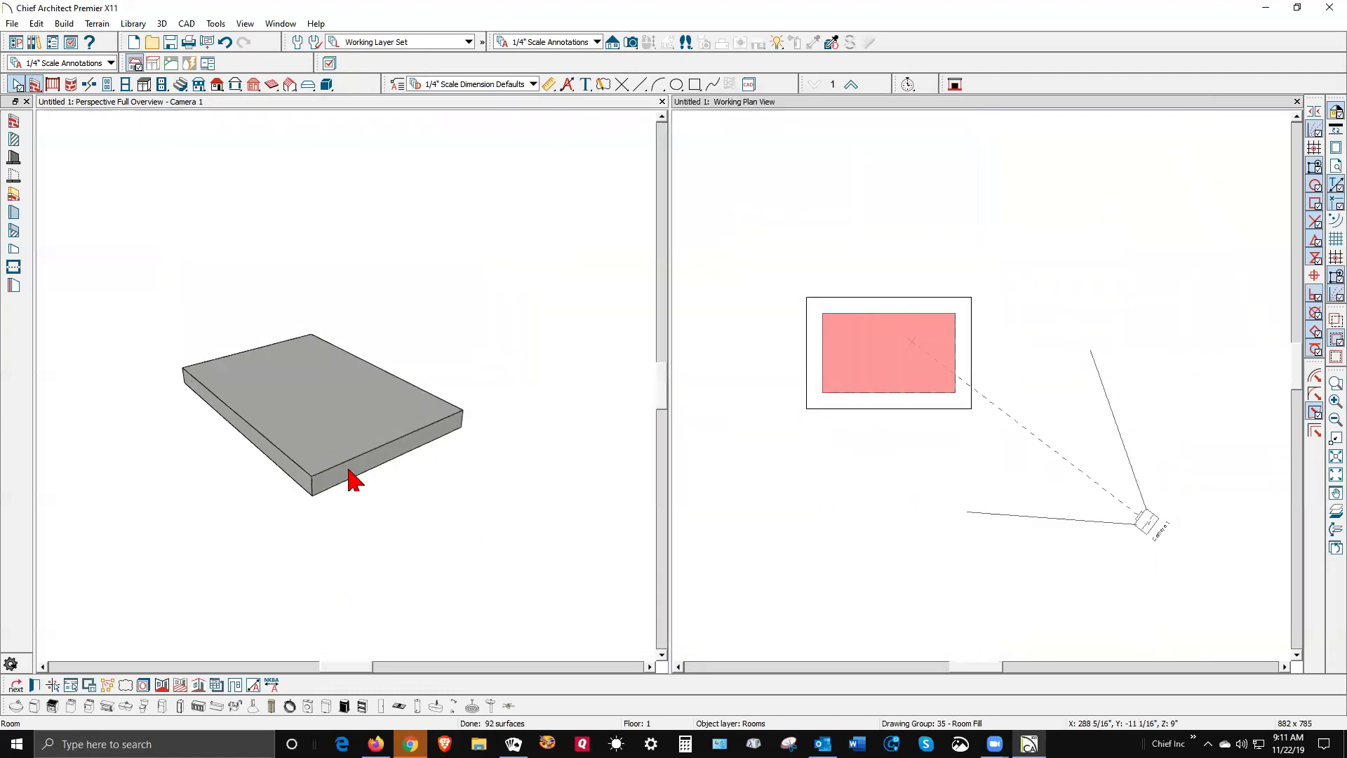
- Orbit the 3D view to look at the slab from underneath
click(135, 142)
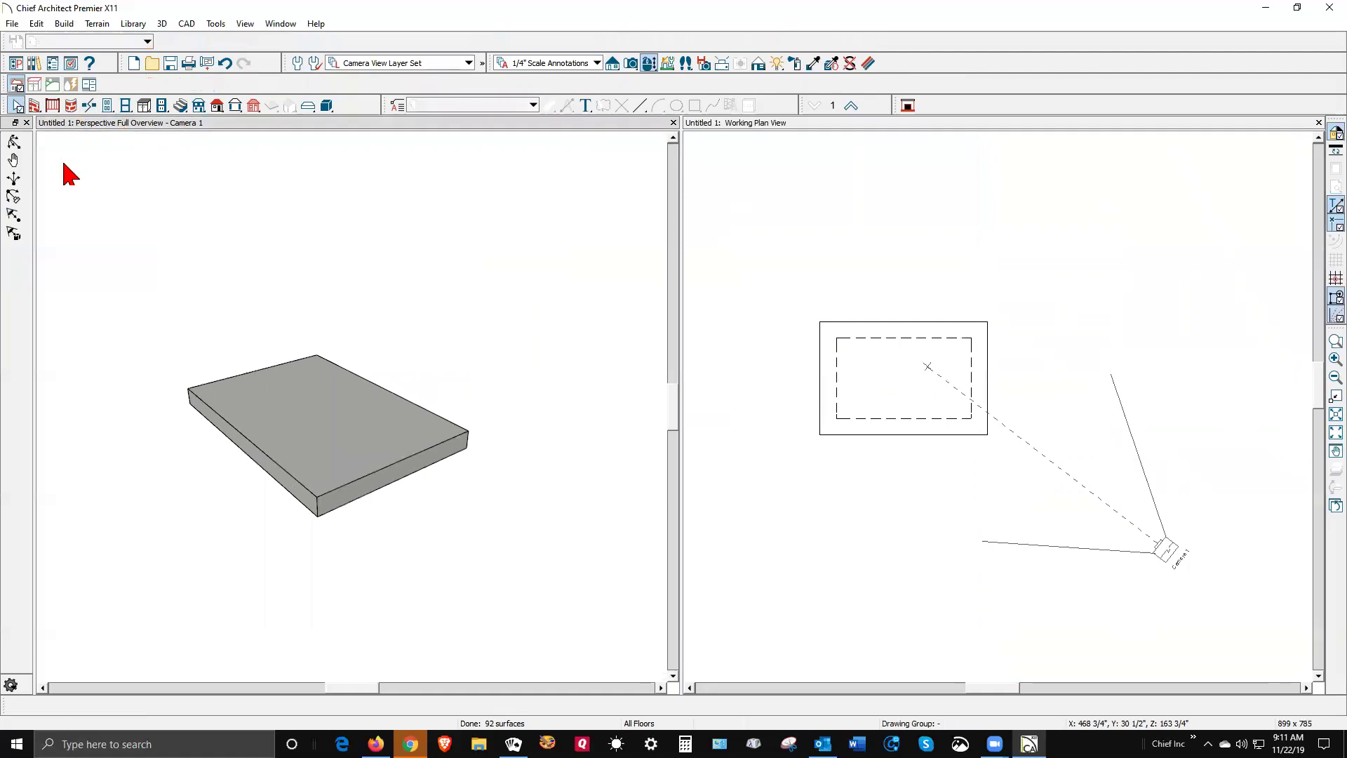
click(13, 142)
drag(318, 517, 338, 319)
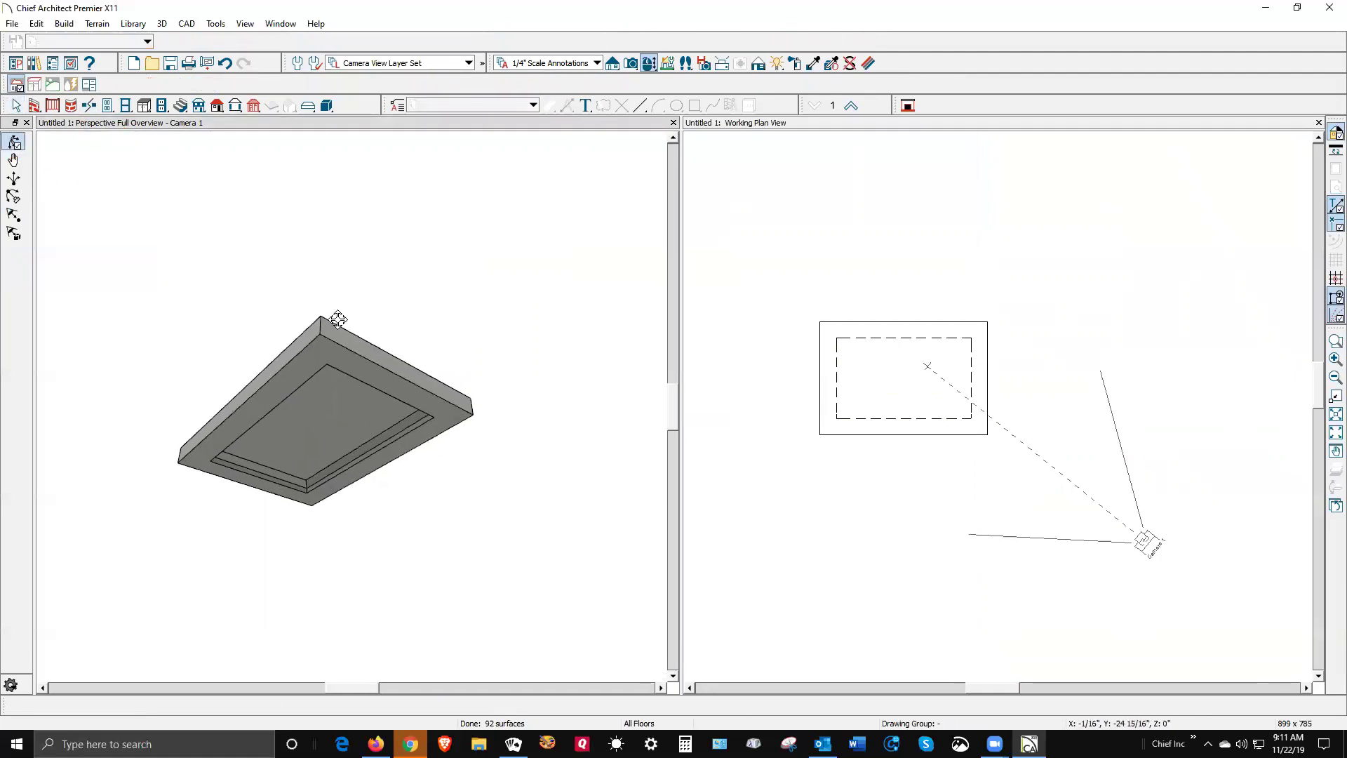
- Turn off the footing on the selected foundation wall in its specification
right_click(379, 383)
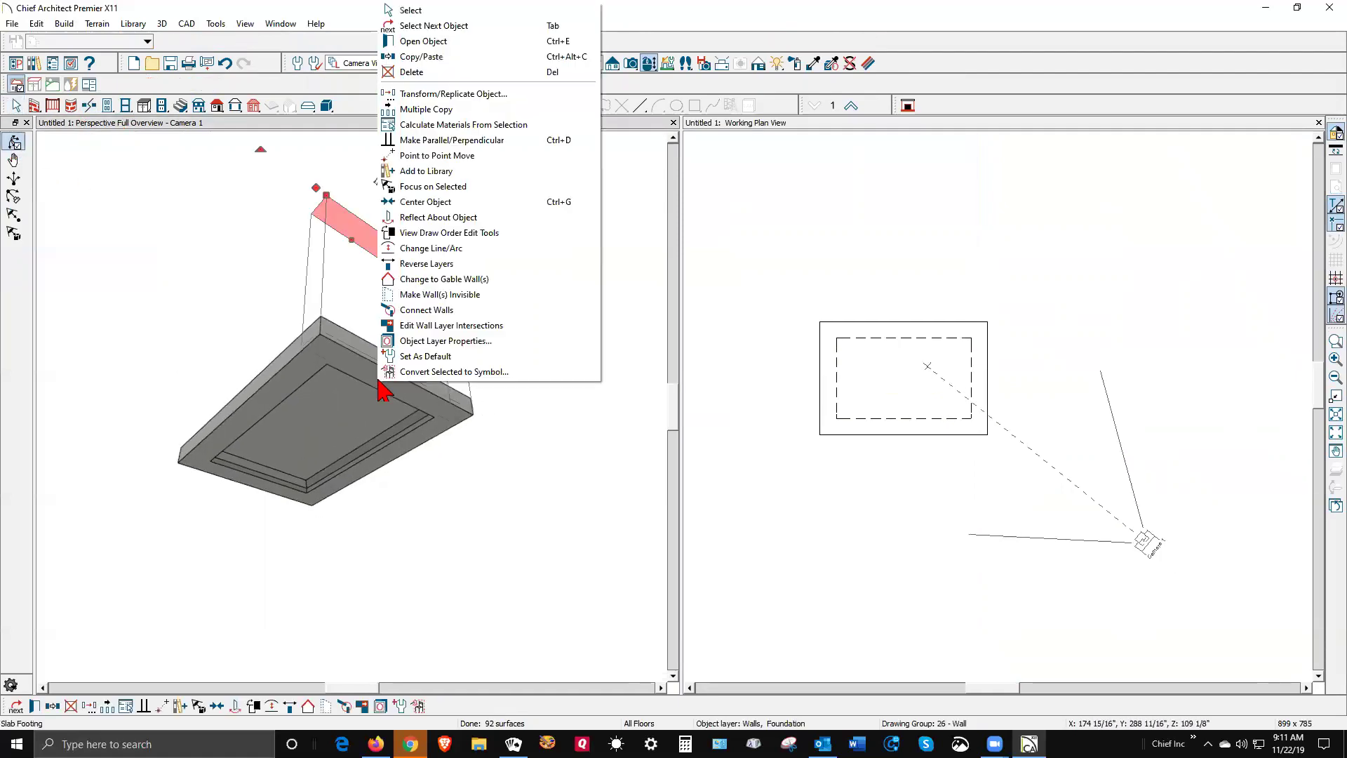
click(431, 41)
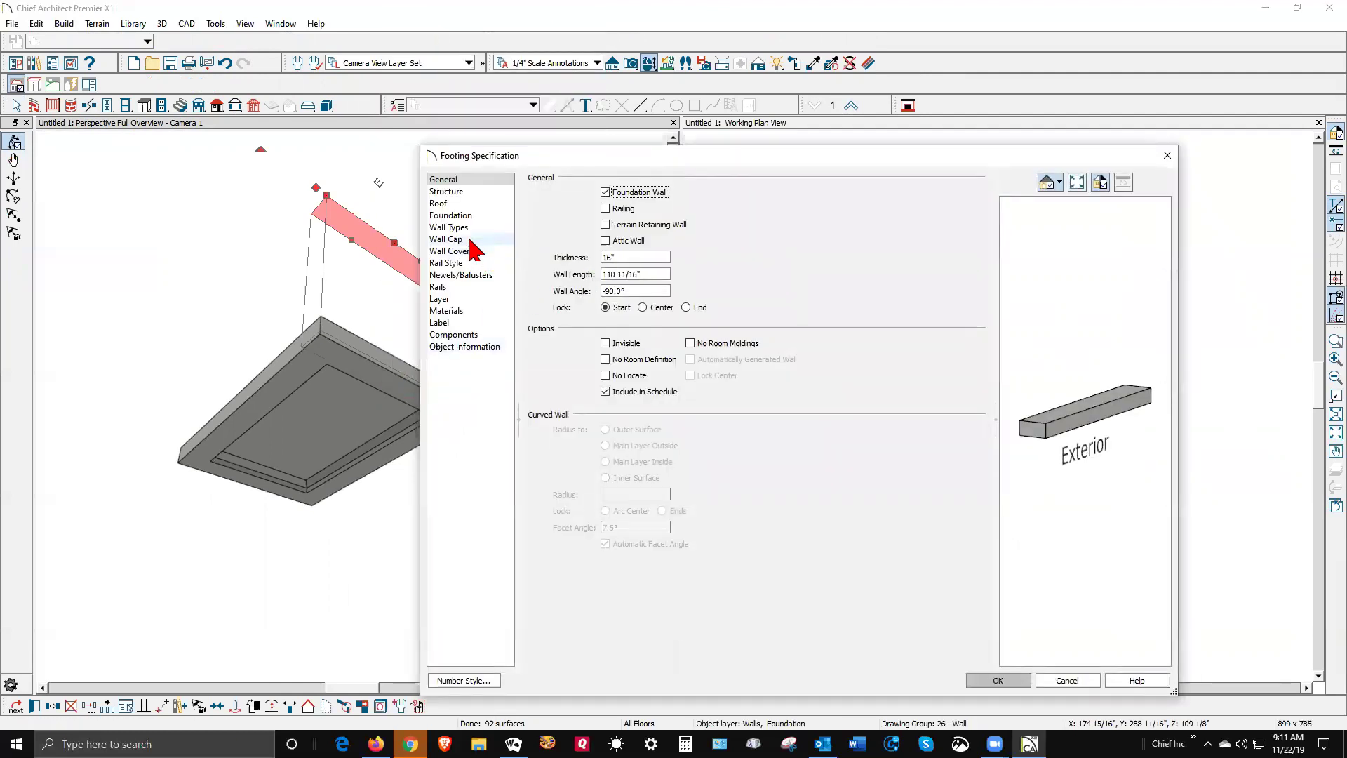
click(463, 215)
click(536, 248)
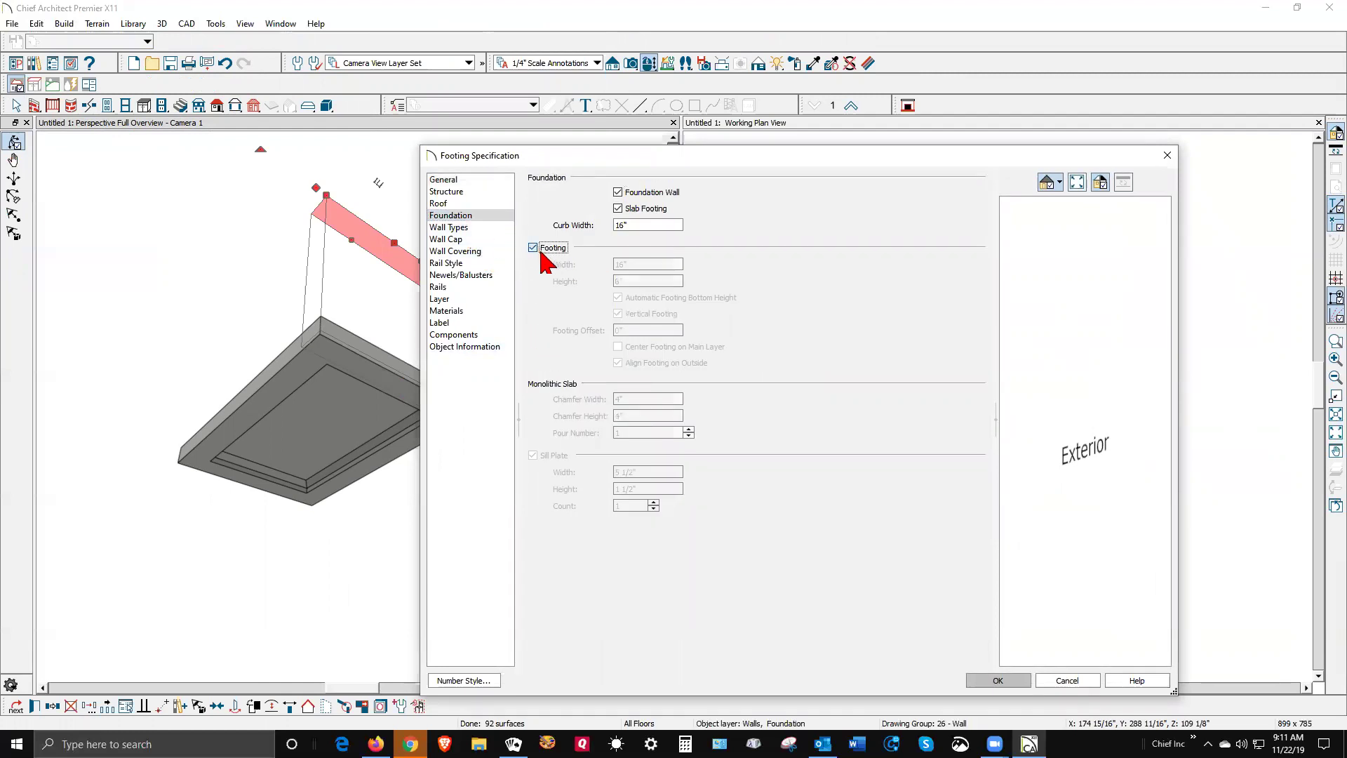
click(998, 680)
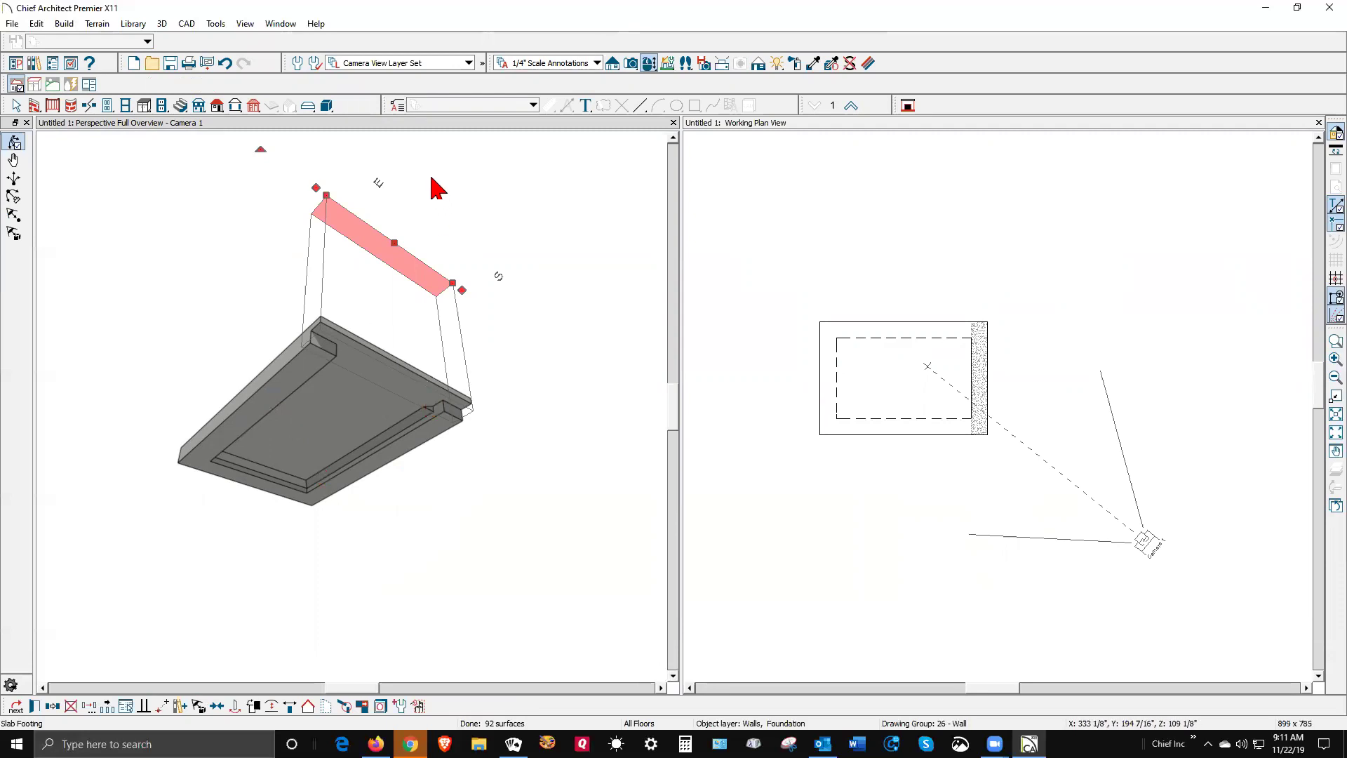
click(316, 26)
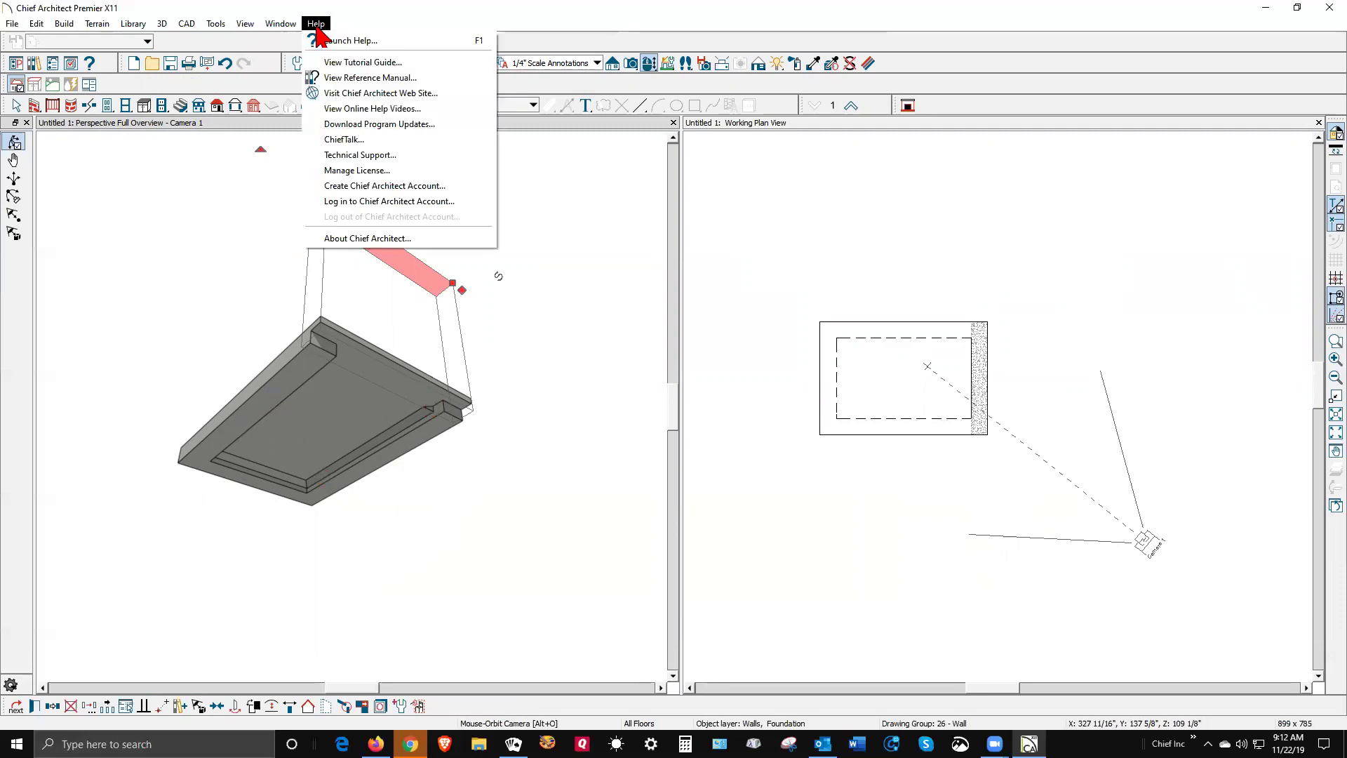
- Open the Reference Manual and accept that it will display in the web browser
click(388, 79)
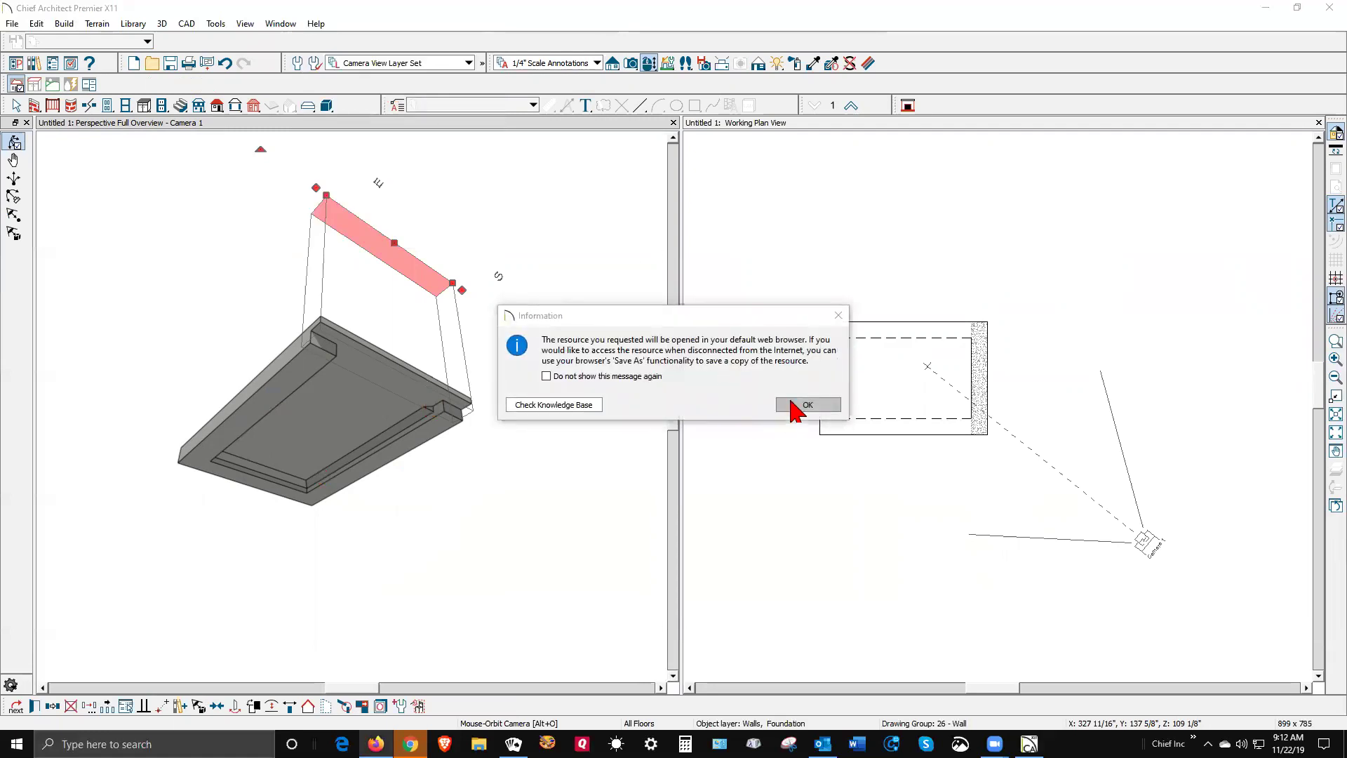
click(801, 405)
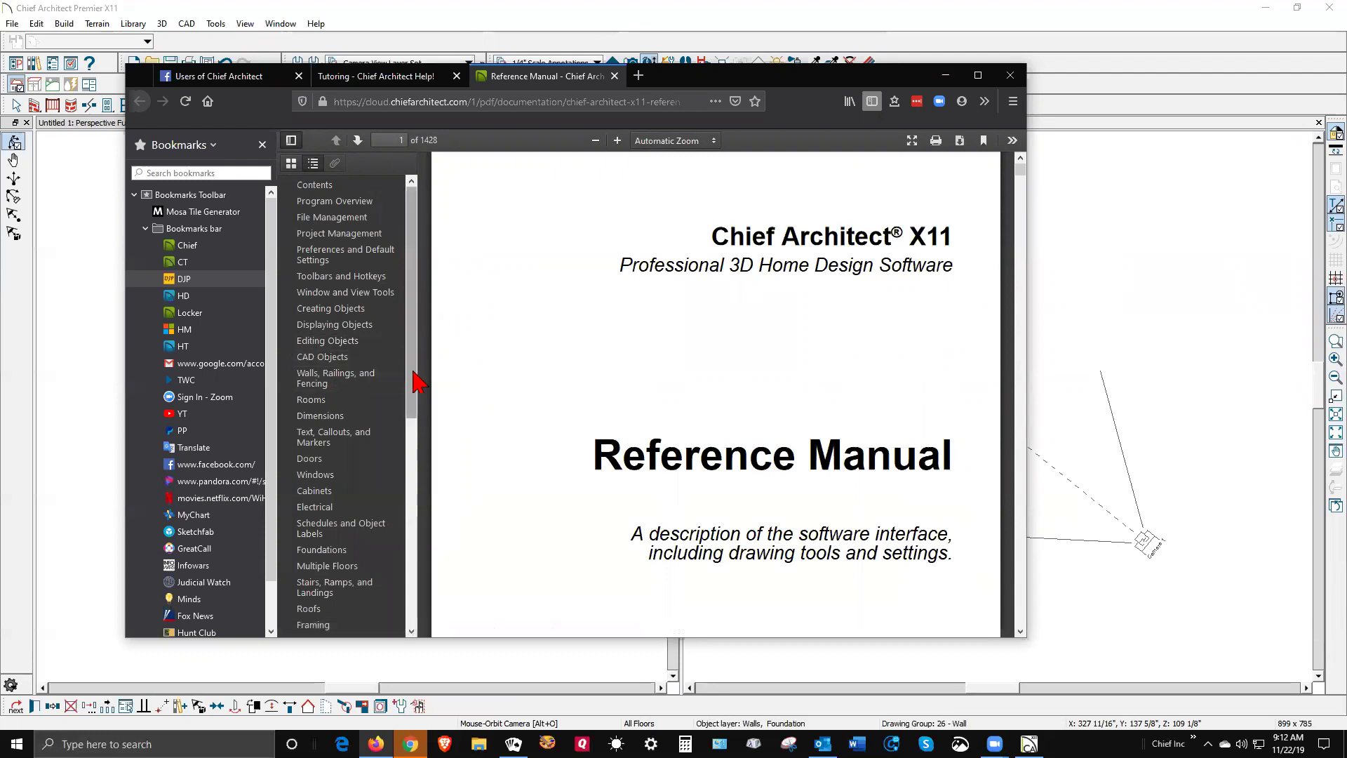
- Scroll the manual's chapter outline, then minimize Firefox to return to Chief Architect
scroll(418, 456, down, 4)
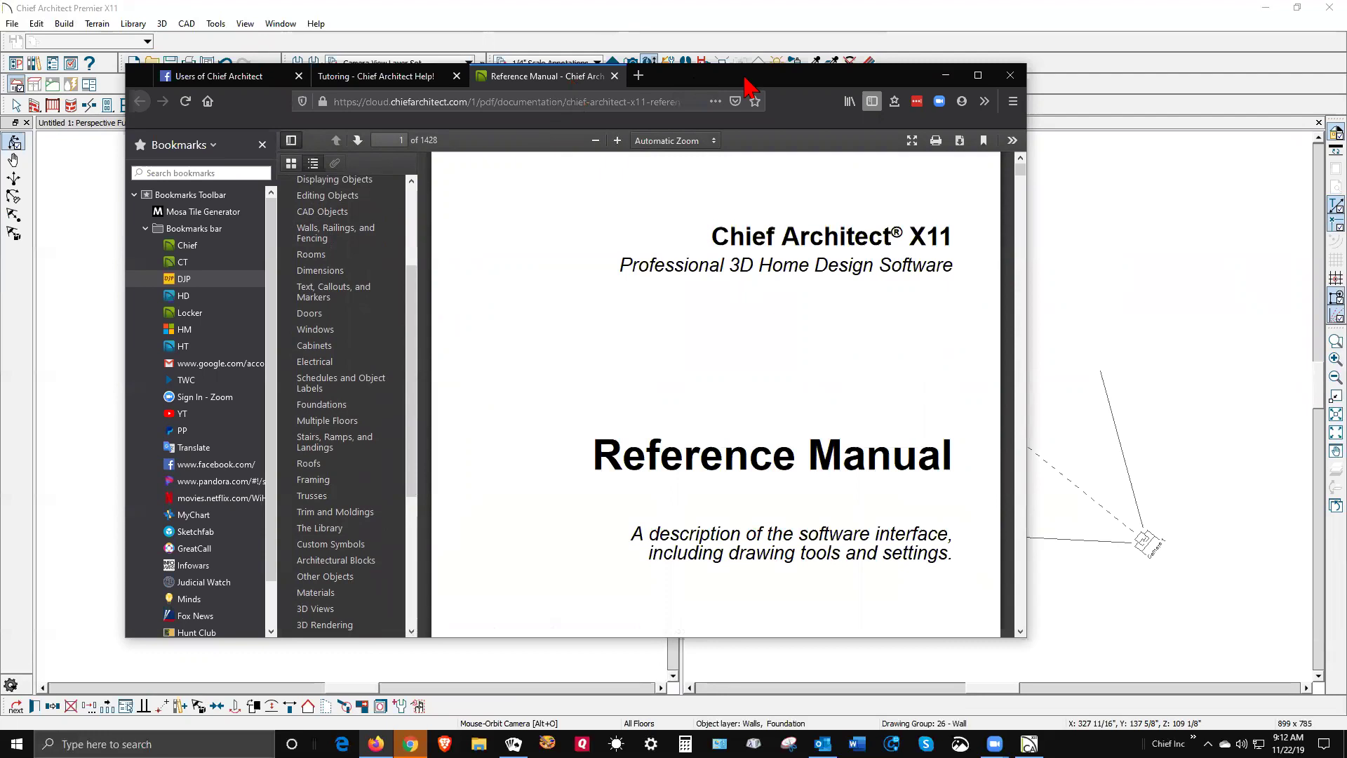
click(945, 75)
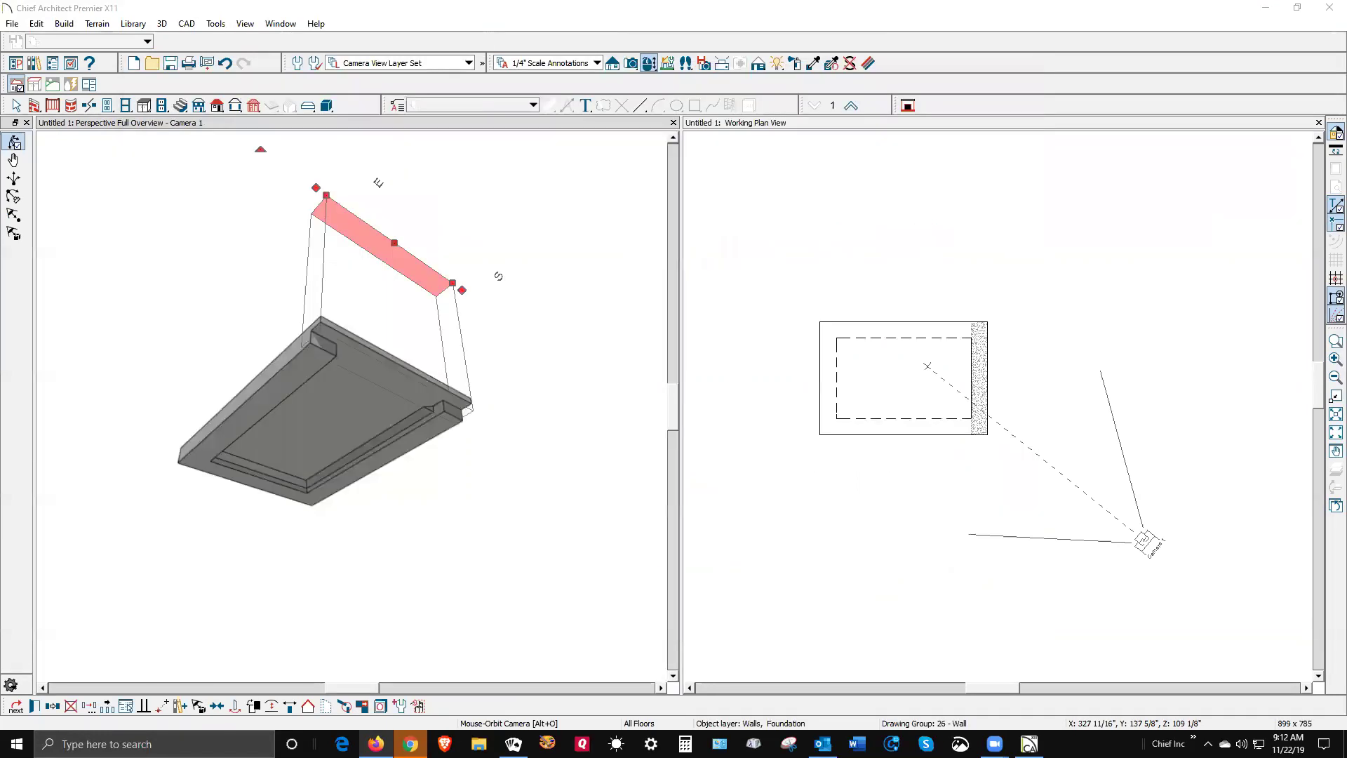